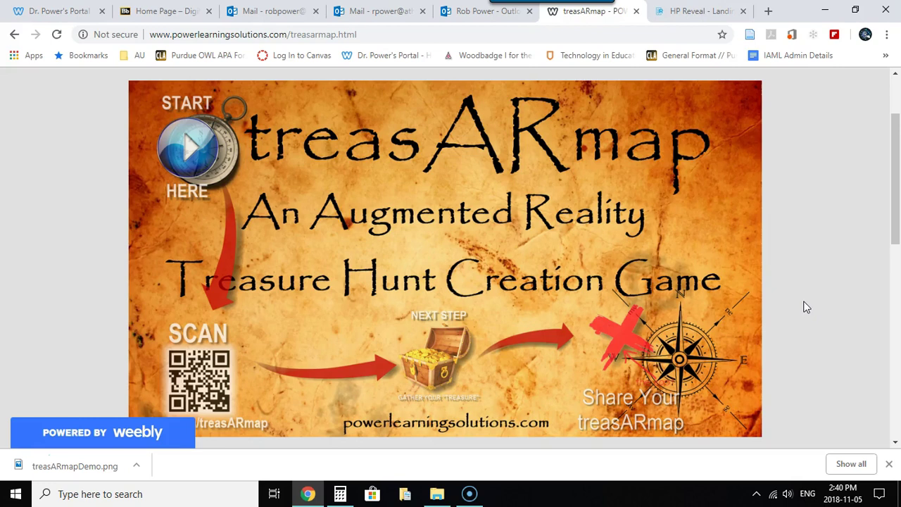
Log in to HP Reveal Studio with the account username and password to reach My Auras
click(787, 273)
click(687, 13)
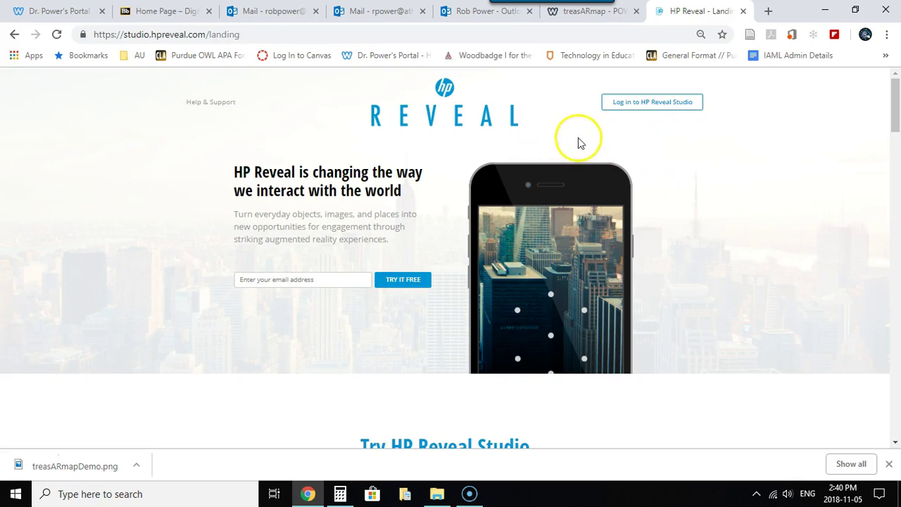
click(652, 104)
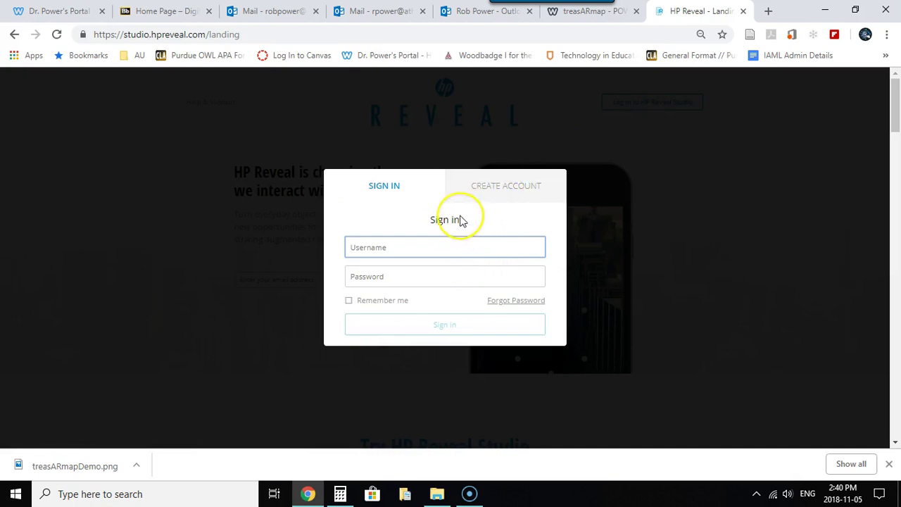
text(robpower74)
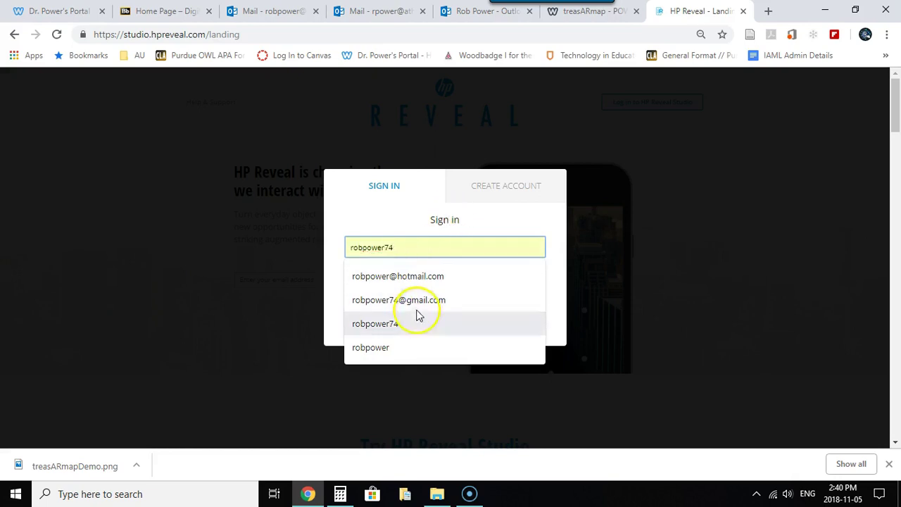
click(389, 323)
click(370, 278)
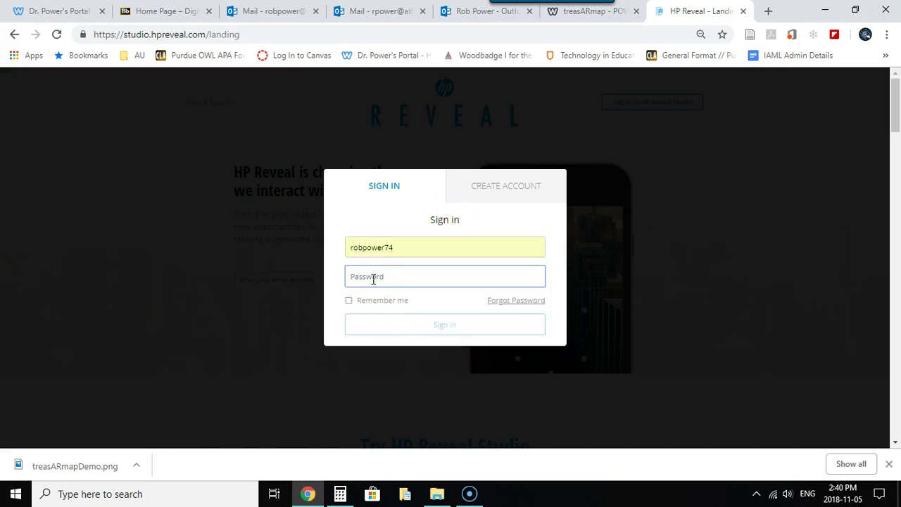
text(••••••••)
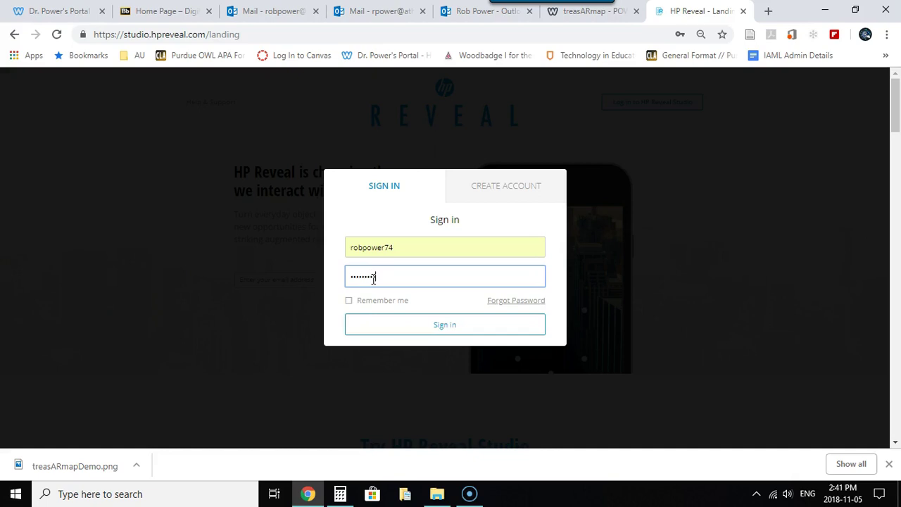
key(Return)
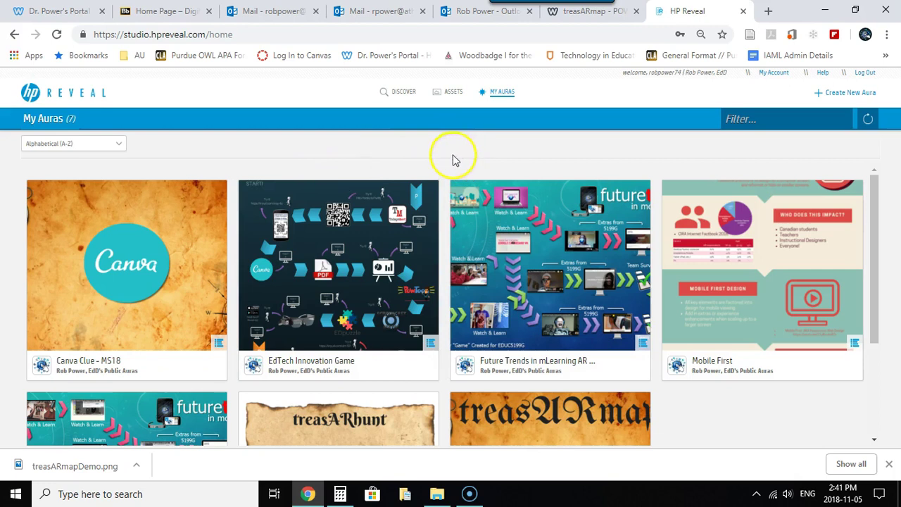
Start a new aura and drag treasARmapDemo.png from its download folder onto the trigger upload area
click(837, 96)
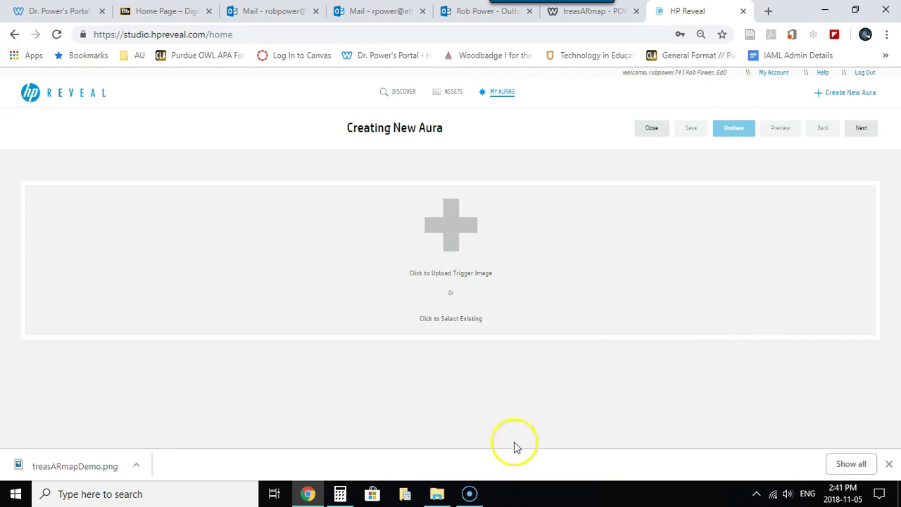
click(444, 495)
click(135, 461)
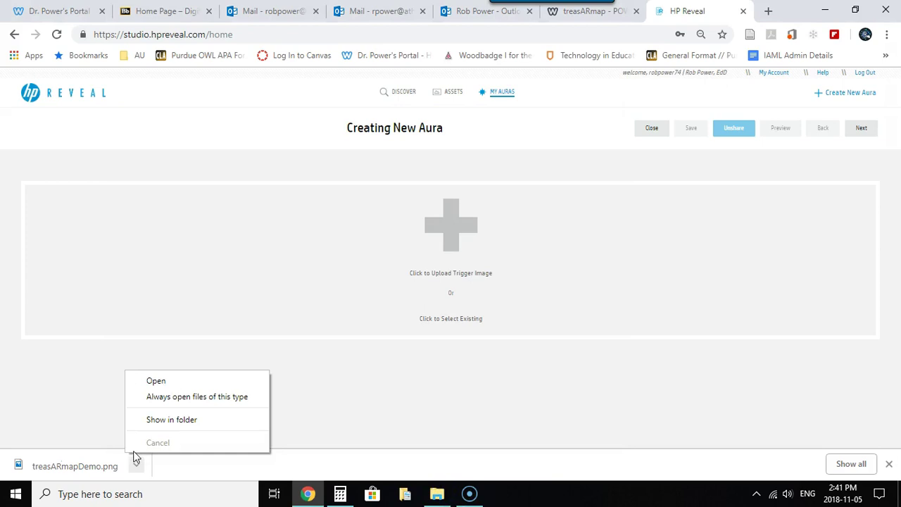
click(171, 421)
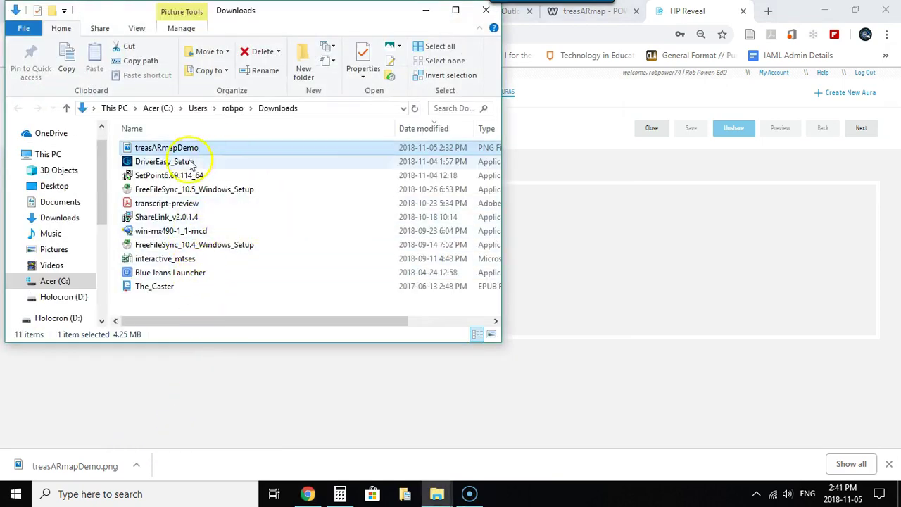
drag(169, 148, 590, 279)
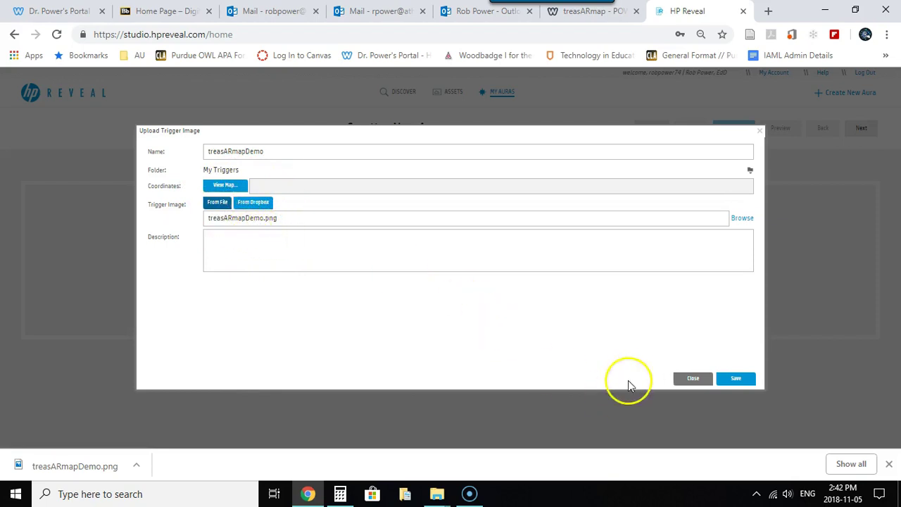
Save the treasARmapDemo trigger image and name the aura 'treasARmap Demo 2'
click(738, 380)
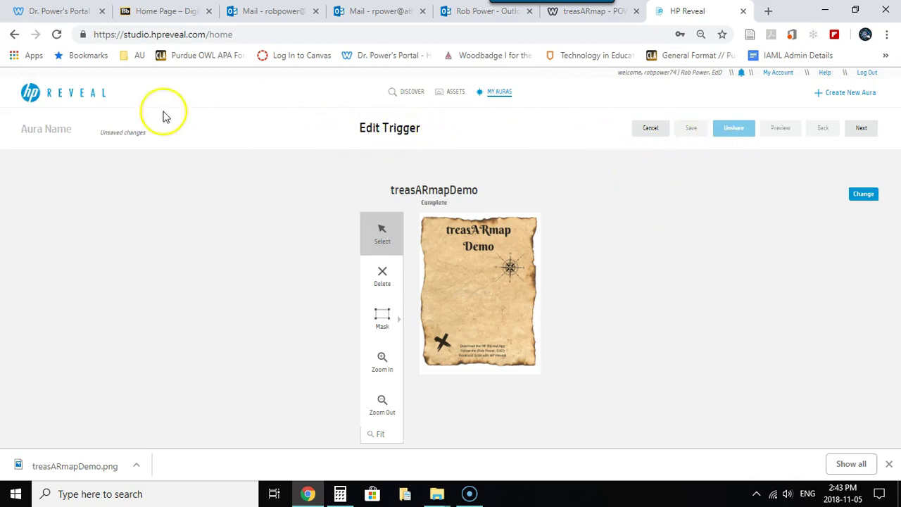
click(64, 127)
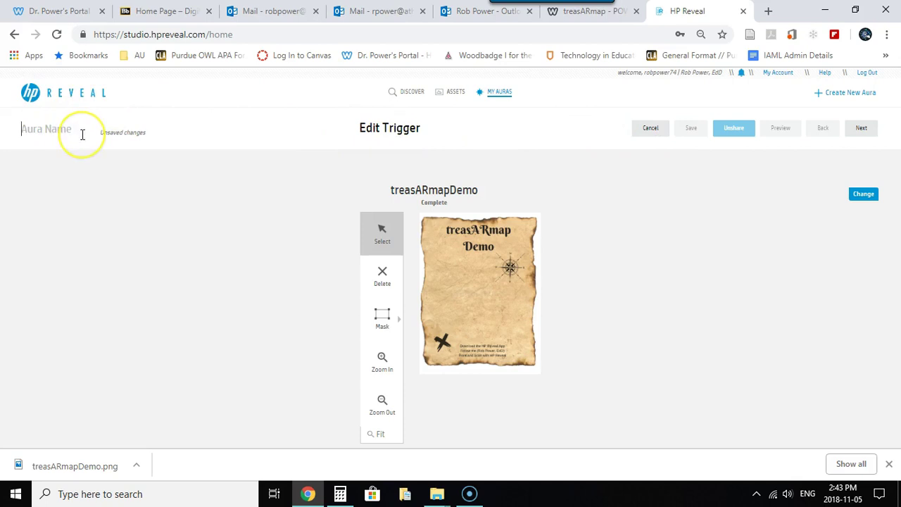
text(treas)
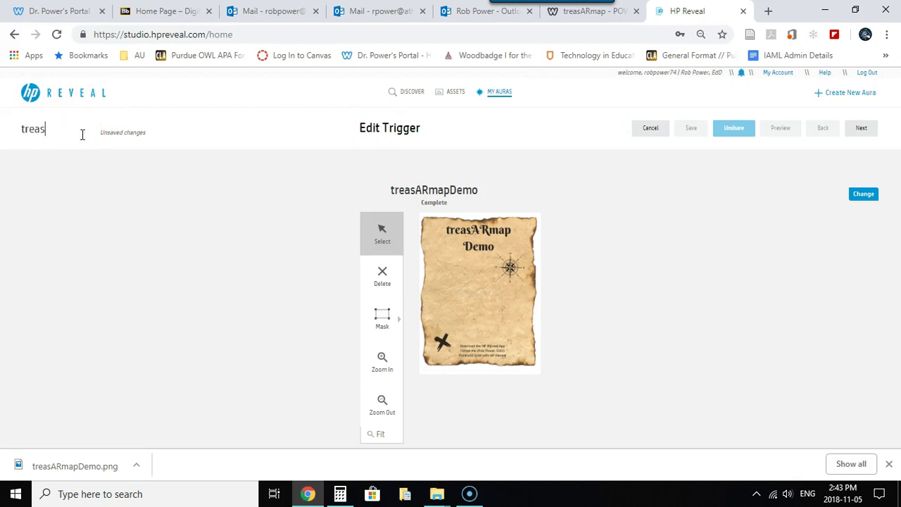
text(ARmap Demo)
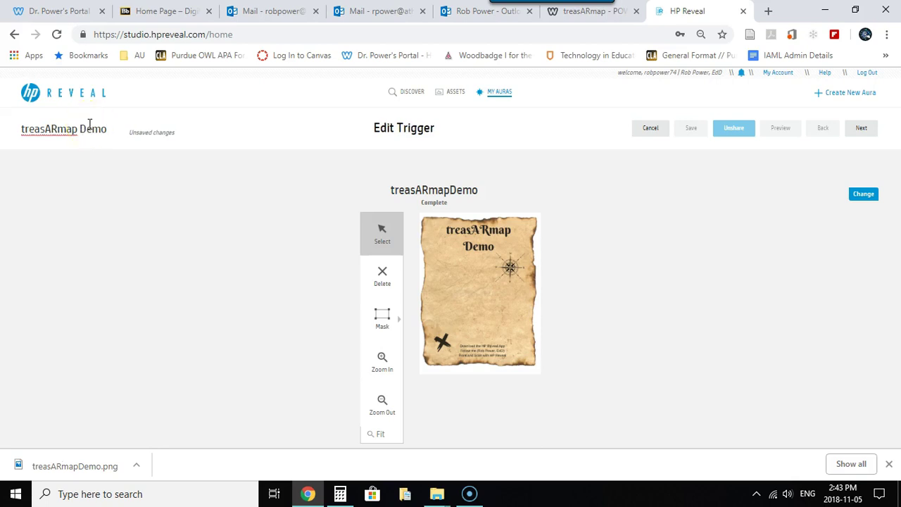
text( 2)
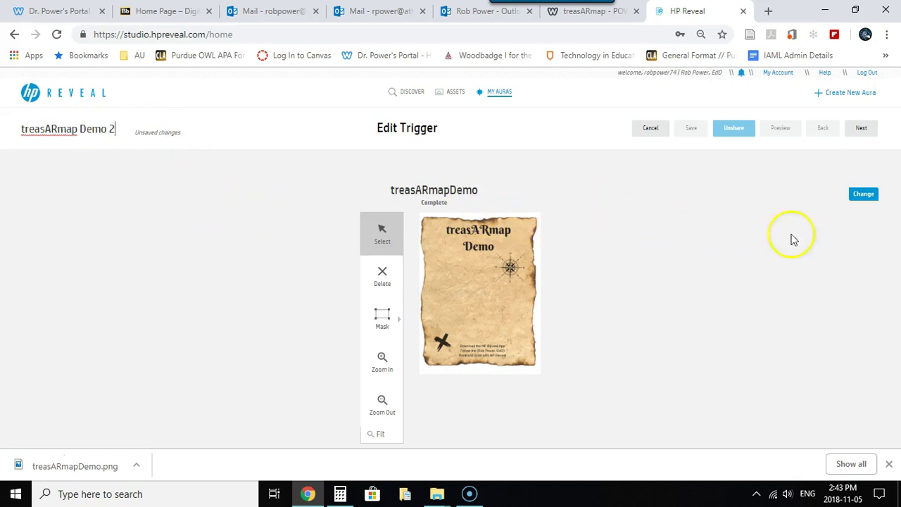
click(861, 128)
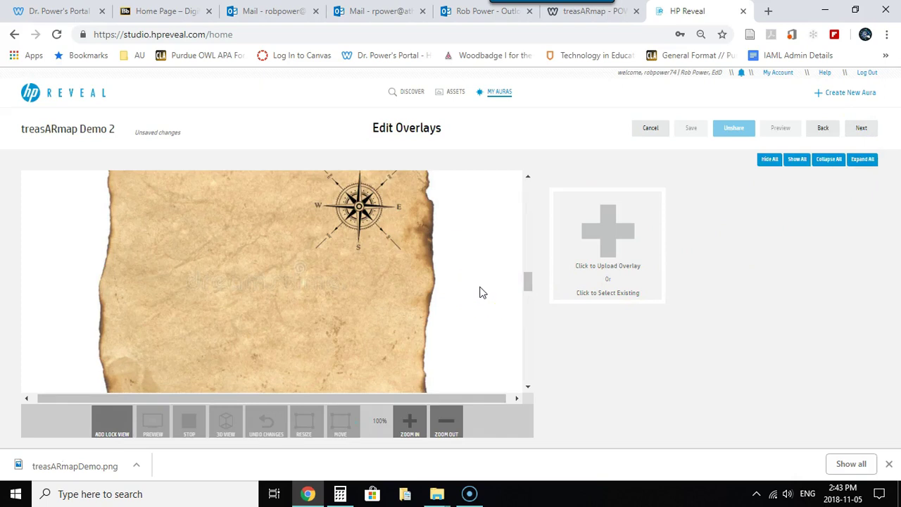
mouse_move(527, 282)
mouse_down()
mouse_move(525, 267)
mouse_move(545, 322)
mouse_move(533, 268)
mouse_move(541, 296)
mouse_move(540, 278)
mouse_up()
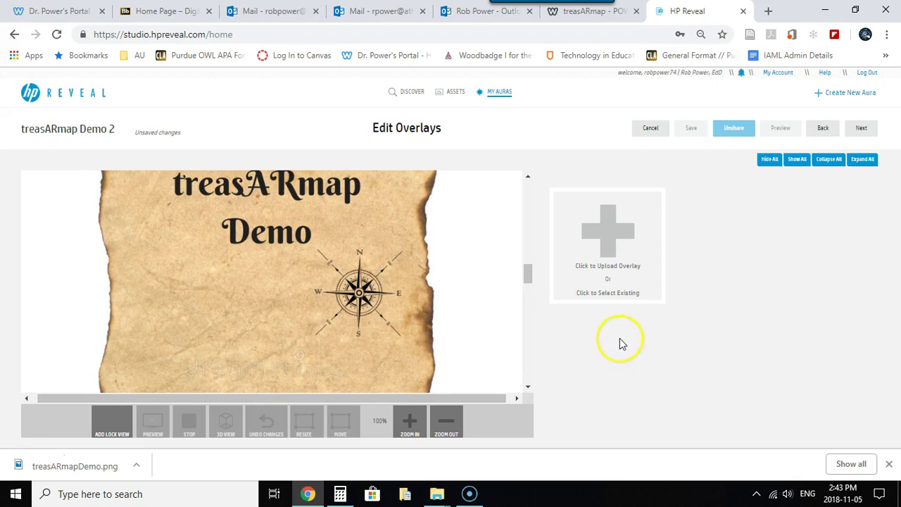
Create an Image-type overlay and choose the BluePlayButton_starthere.png file for it
click(625, 267)
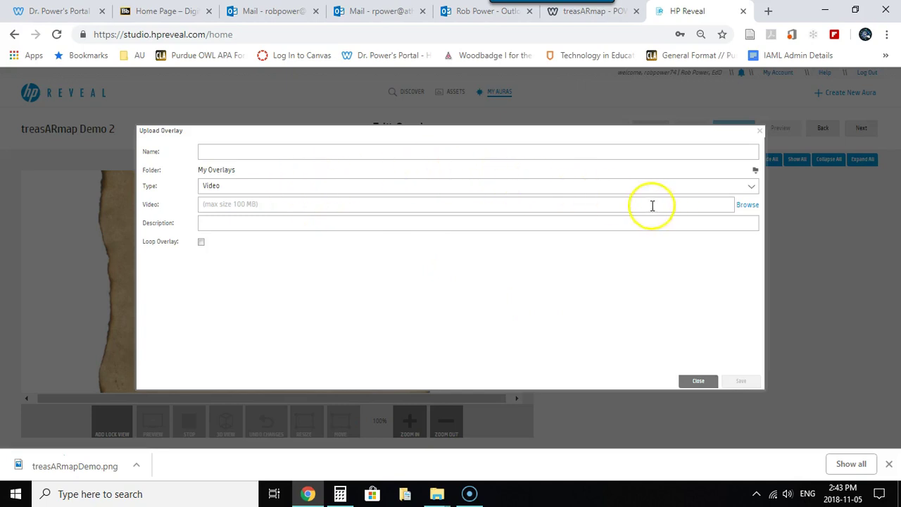
click(752, 190)
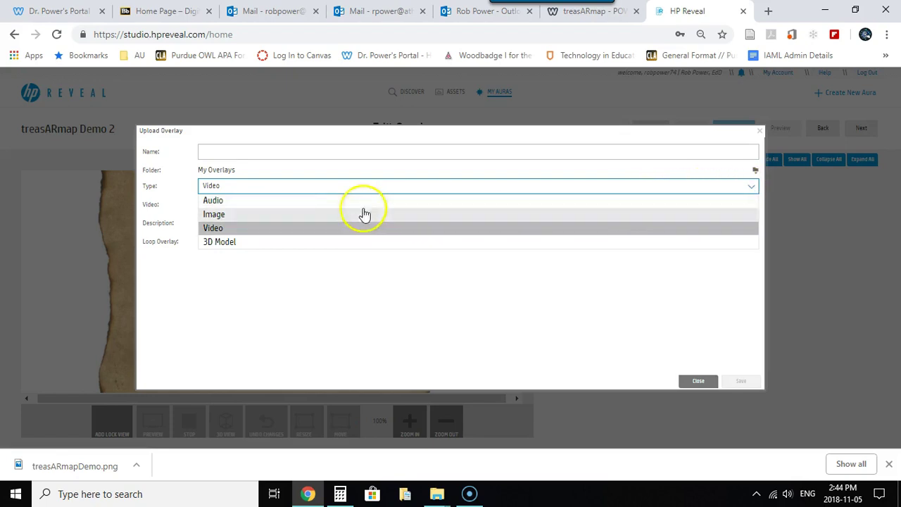
click(256, 213)
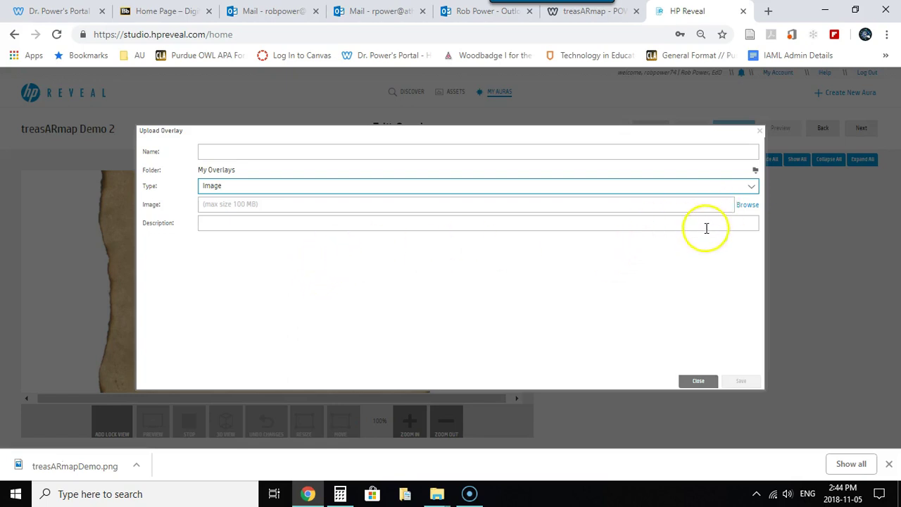
click(747, 205)
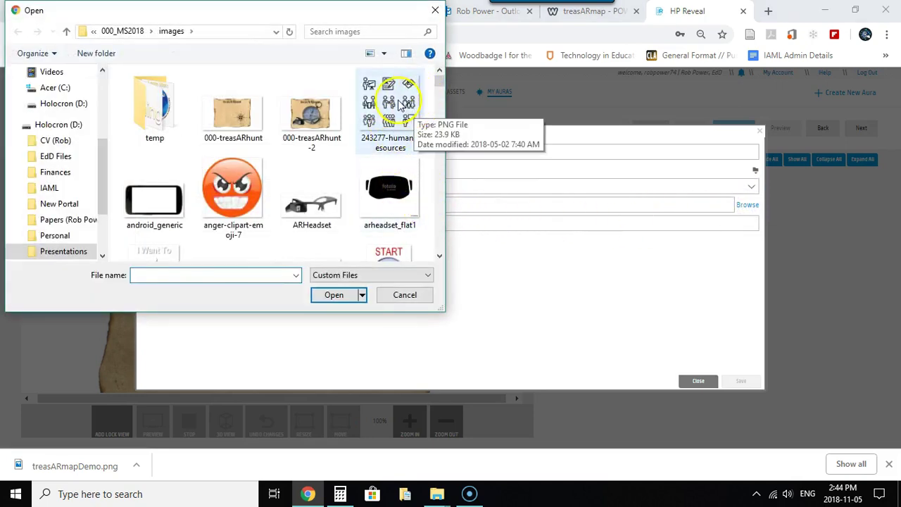
drag(442, 77, 444, 85)
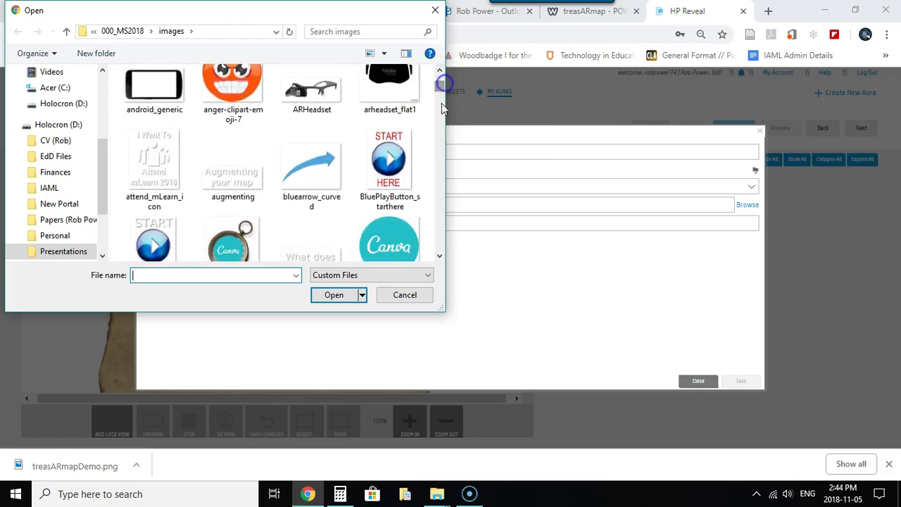
click(389, 159)
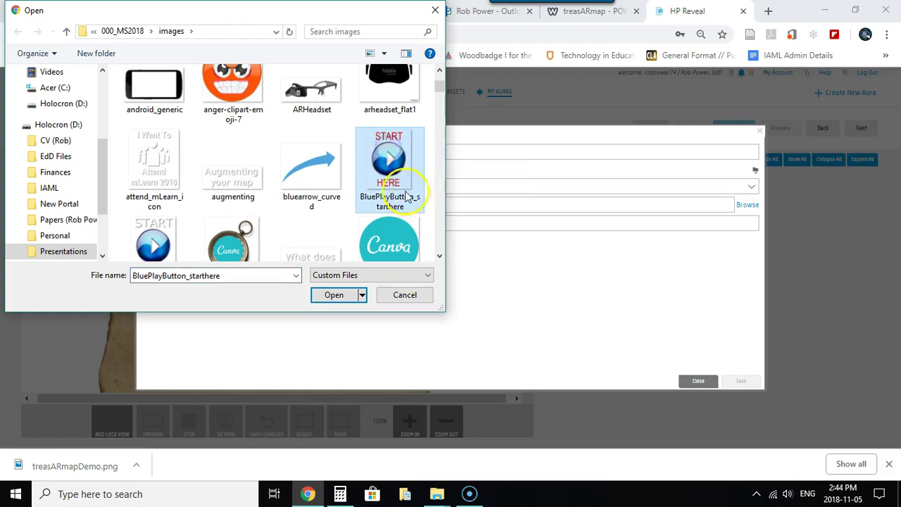
click(331, 294)
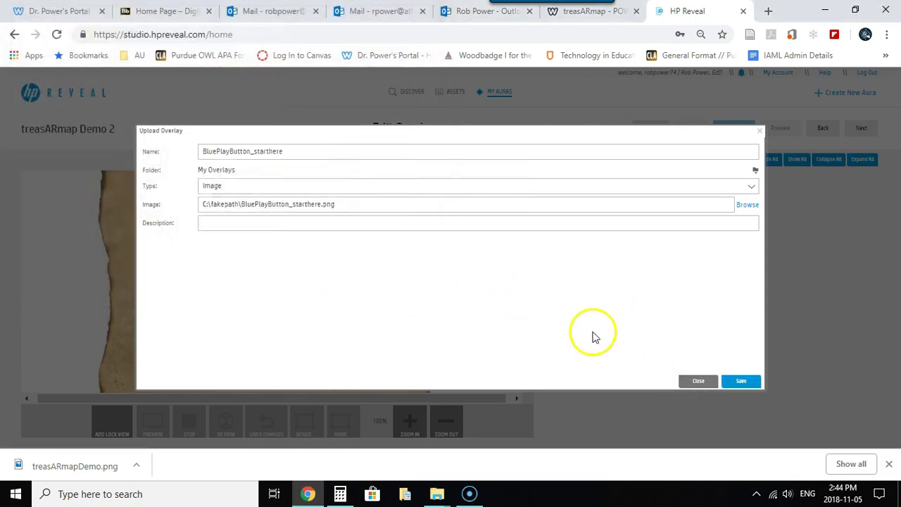
Save the START overlay, shrink it, and position it at the map's upper left beside the title
click(742, 381)
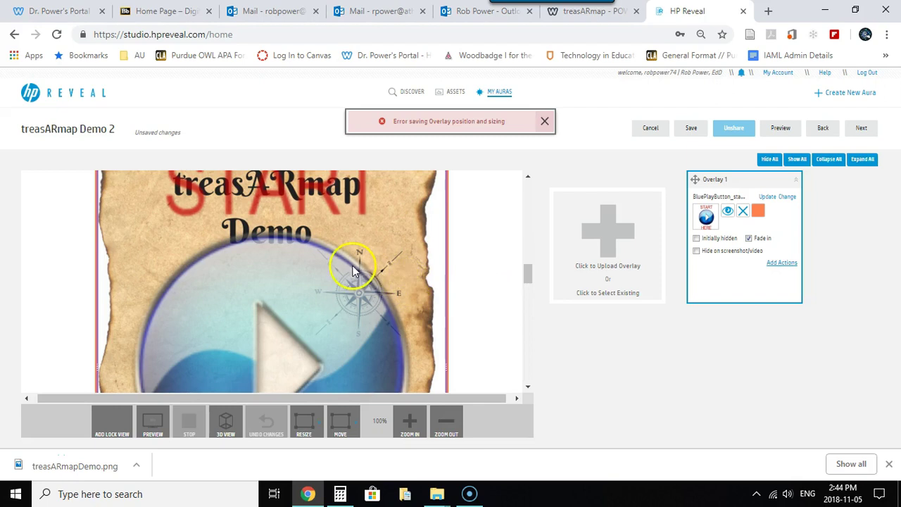
drag(268, 258, 284, 311)
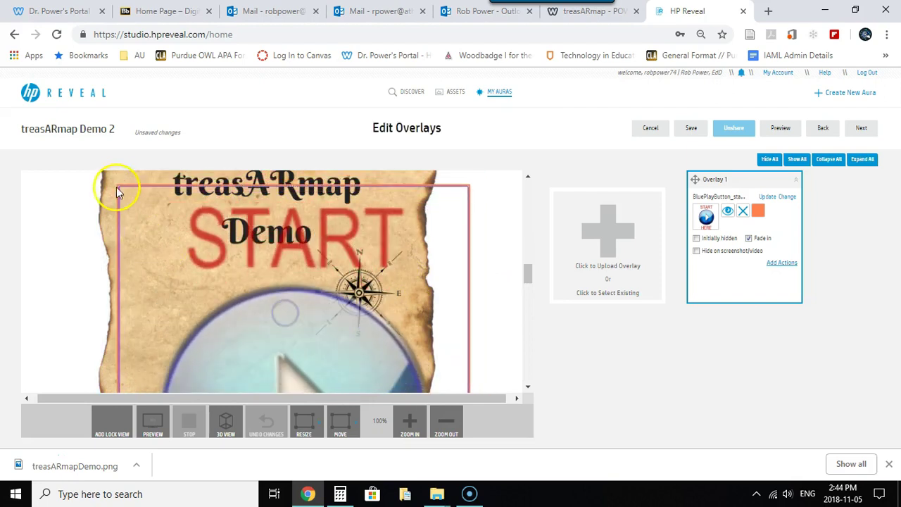
drag(117, 186, 161, 265)
drag(232, 194, 195, 221)
drag(126, 257, 151, 253)
drag(202, 231, 203, 248)
scroll(296, 282, up, 3)
scroll(297, 285, down, 5)
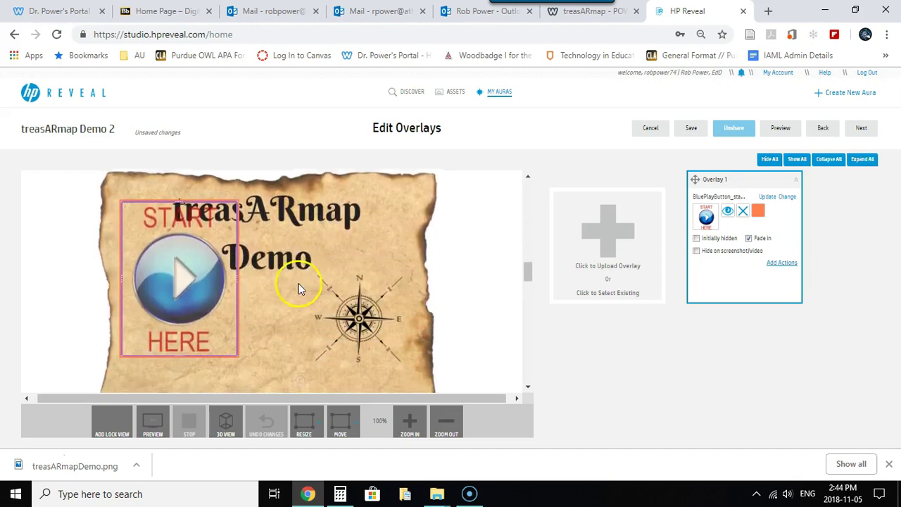
scroll(293, 283, down, 4)
scroll(293, 285, up, 6)
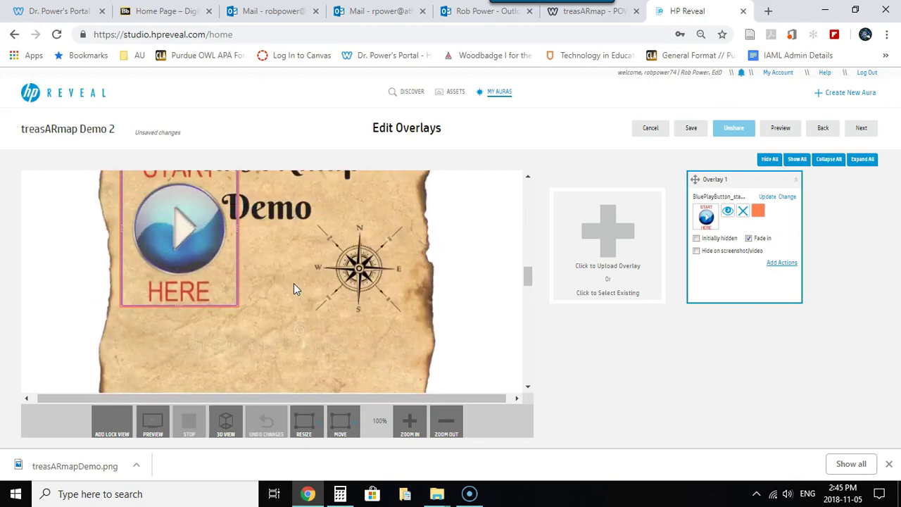
scroll(310, 300, up, 2)
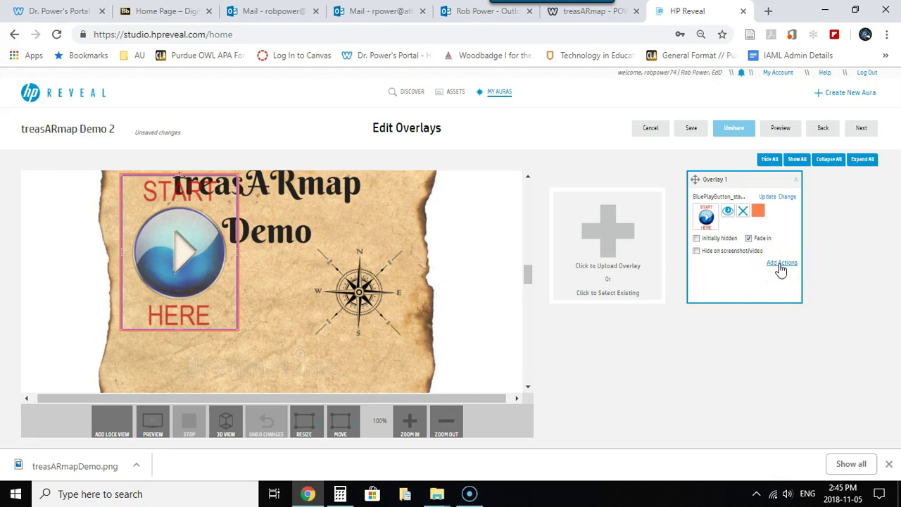
Add a 'Load a URL' tap action to Overlay 1, leaving the URL field ready for input
click(781, 263)
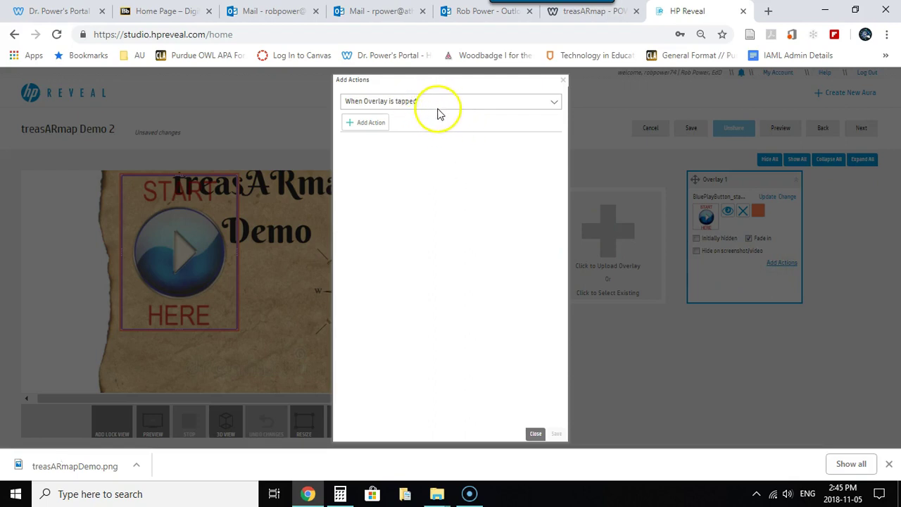
click(368, 126)
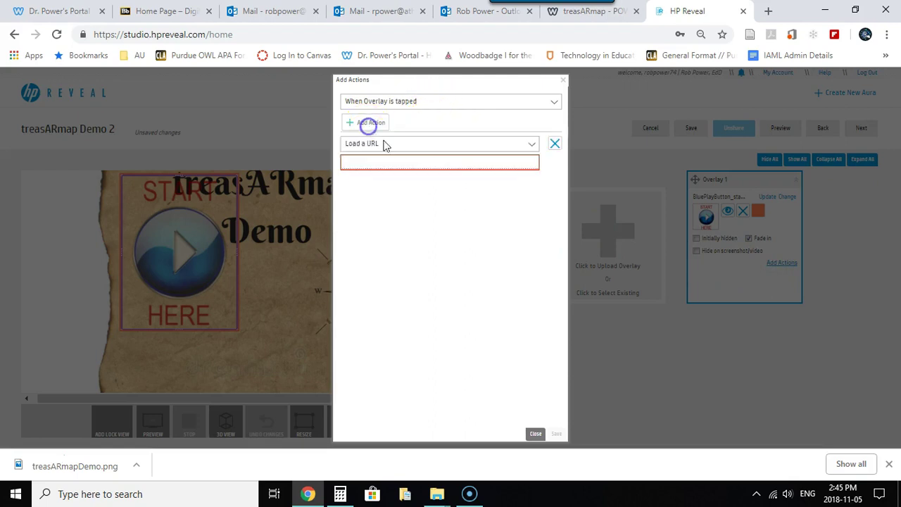
click(395, 163)
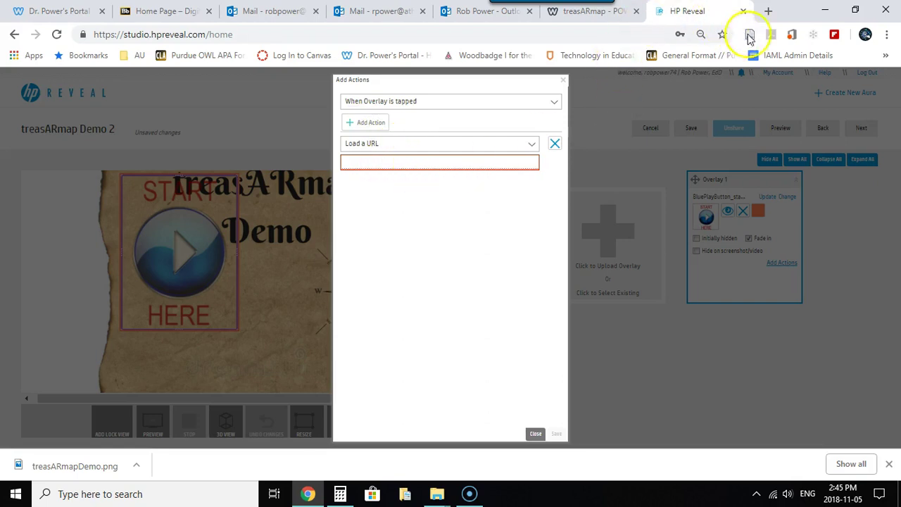
click(766, 9)
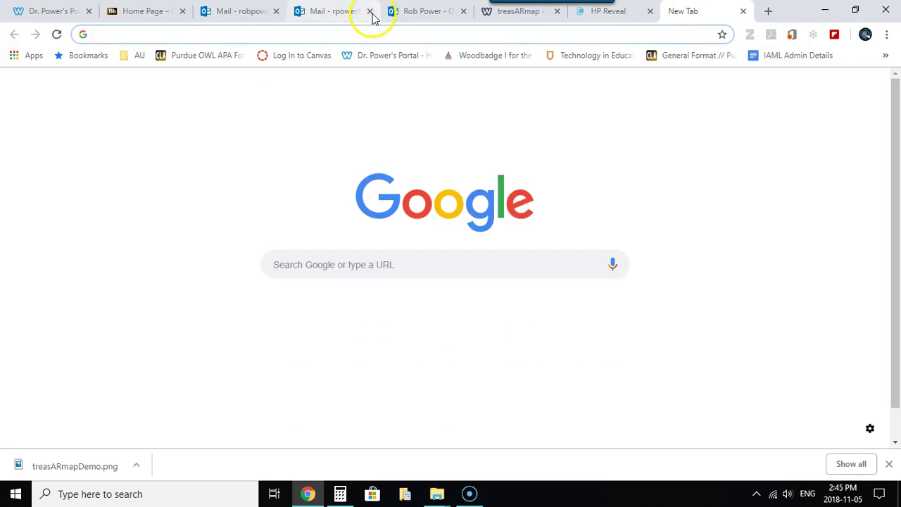
click(810, 86)
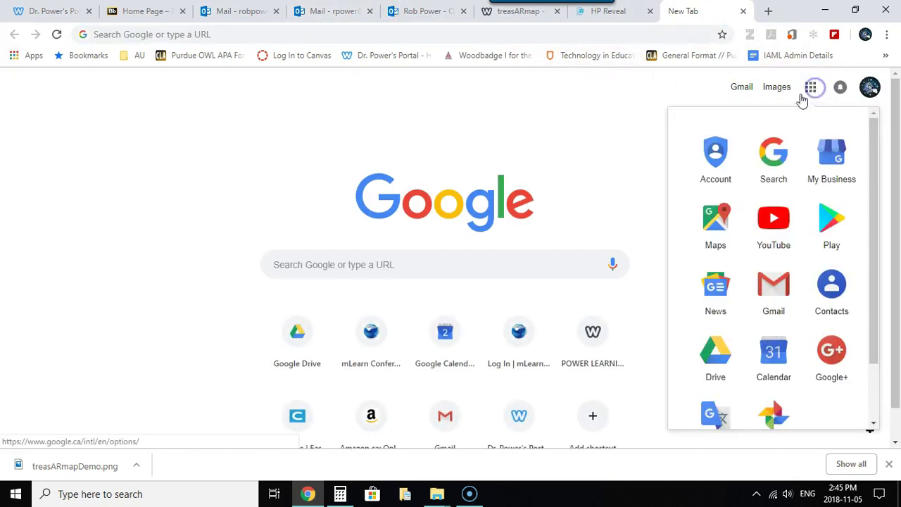
click(774, 221)
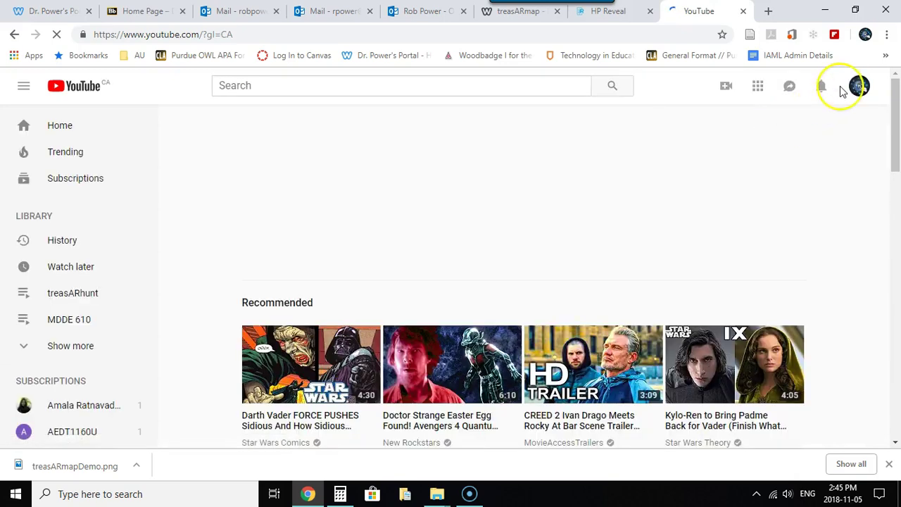
click(857, 86)
click(707, 141)
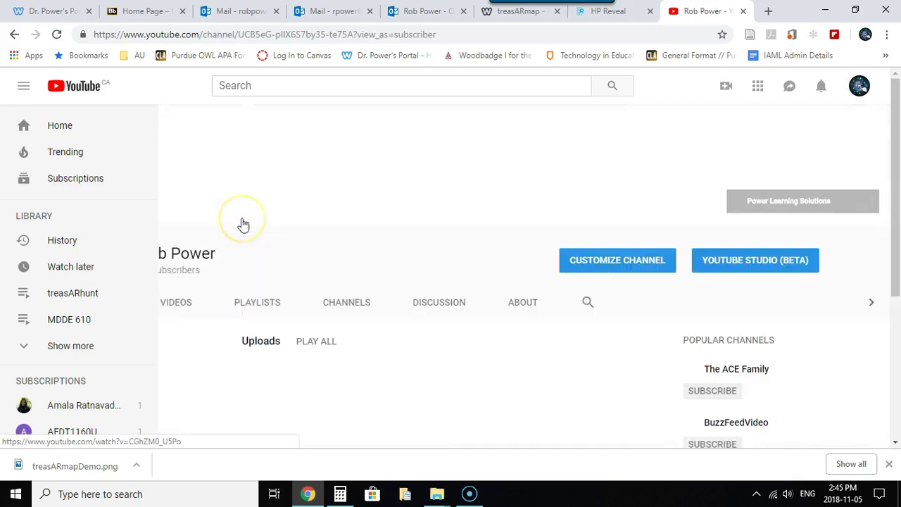
scroll(273, 255, down, 1)
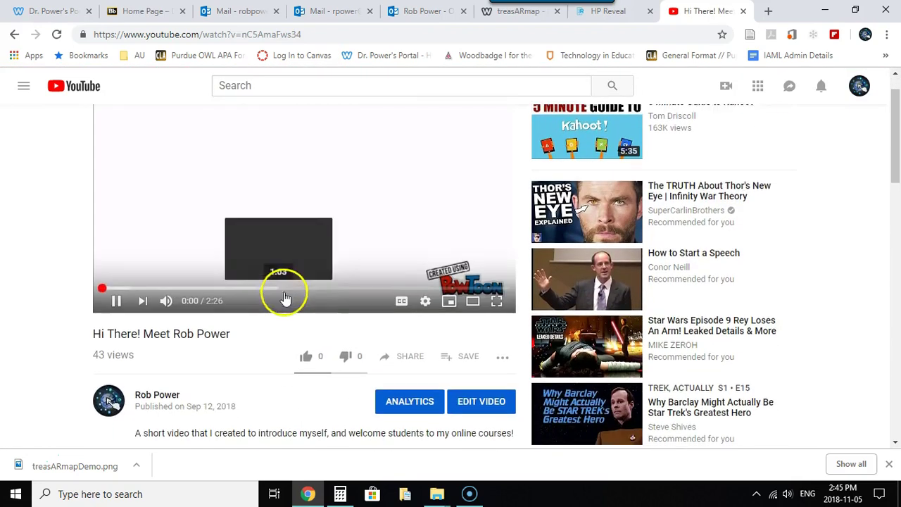
scroll(288, 296, down, 1)
click(120, 287)
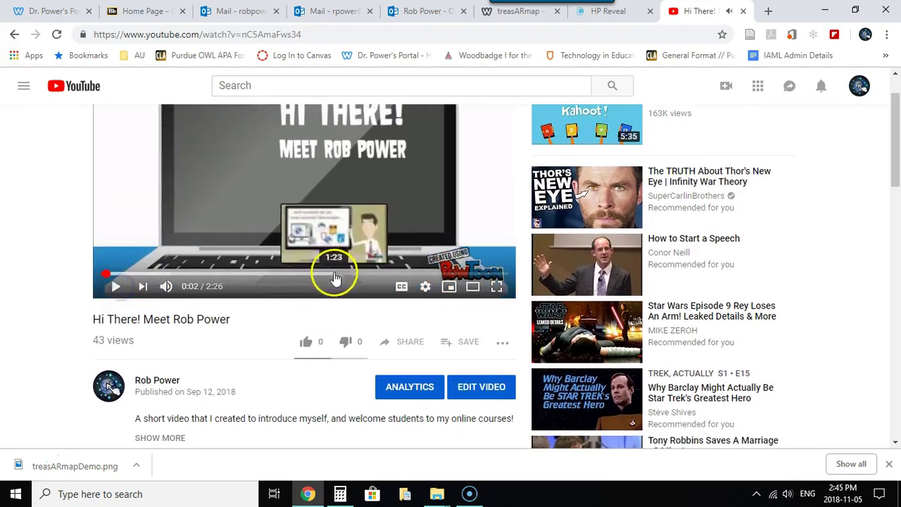
click(402, 342)
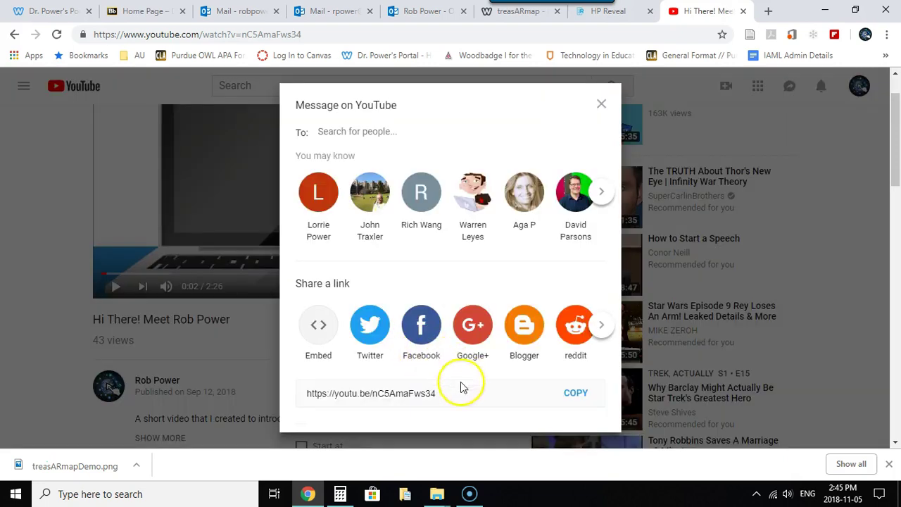
click(574, 394)
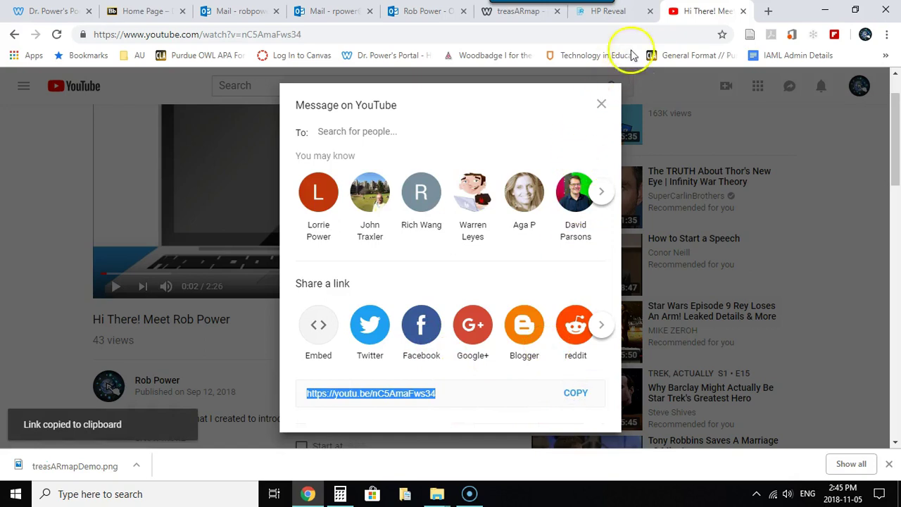
click(609, 12)
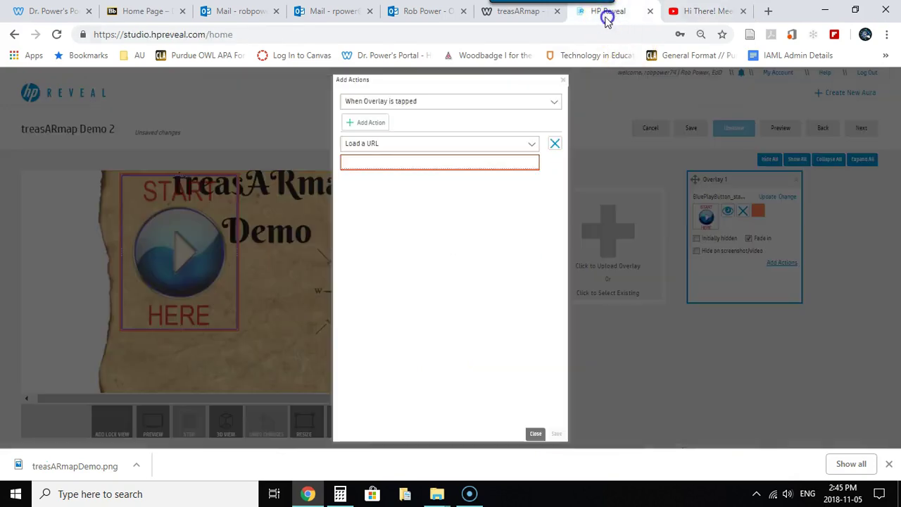
click(380, 161)
key(ctrl+v)
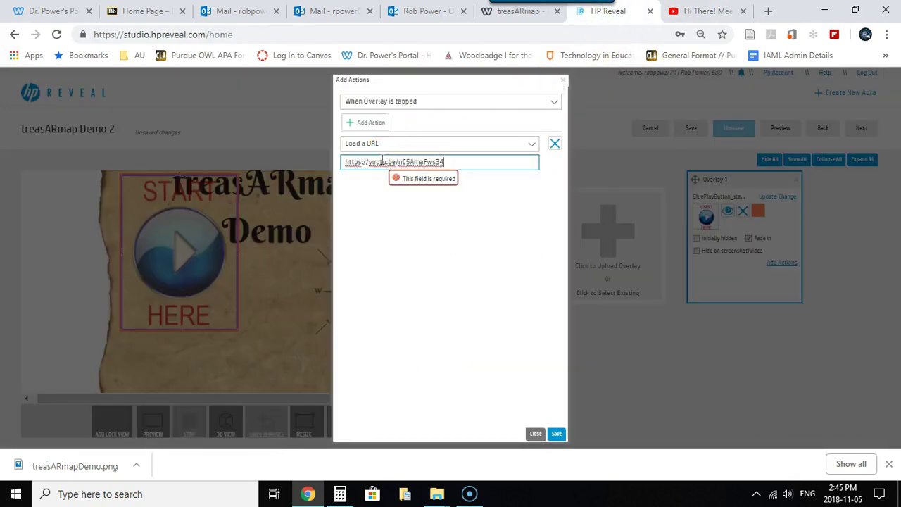
click(556, 432)
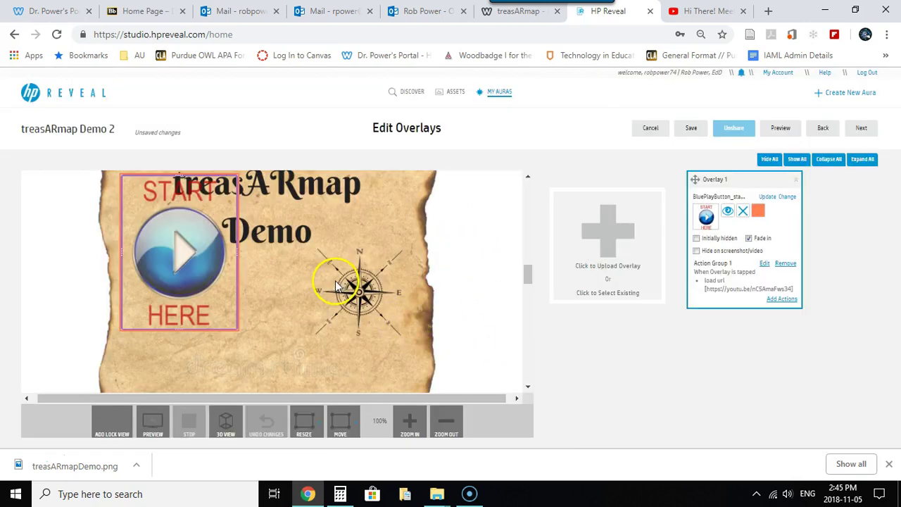
scroll(336, 285, down, 2)
scroll(335, 288, up, 3)
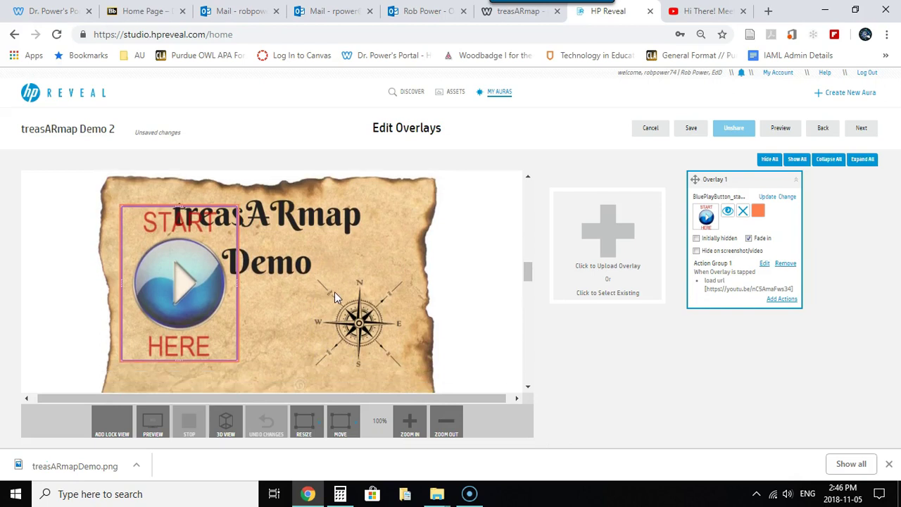
scroll(335, 292, down, 1)
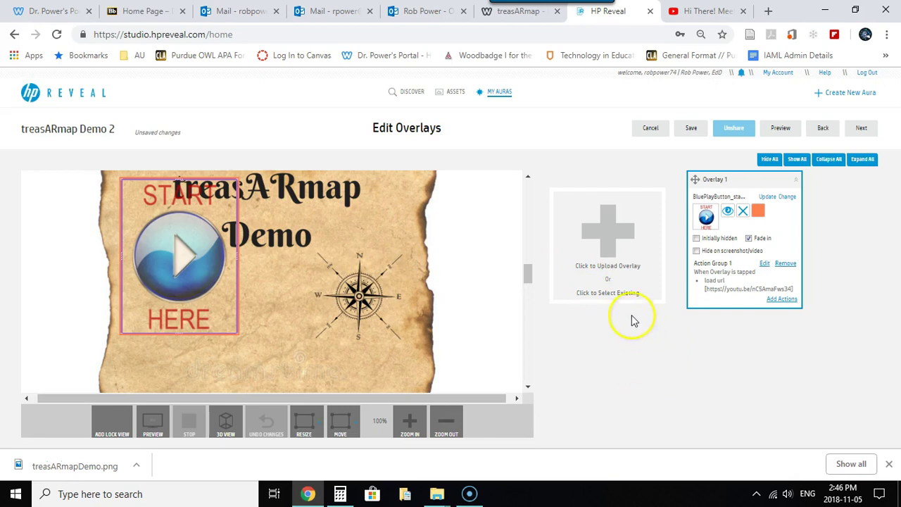
Upload X+marks+the+spot4.png as a new Image overlay on the map
click(602, 267)
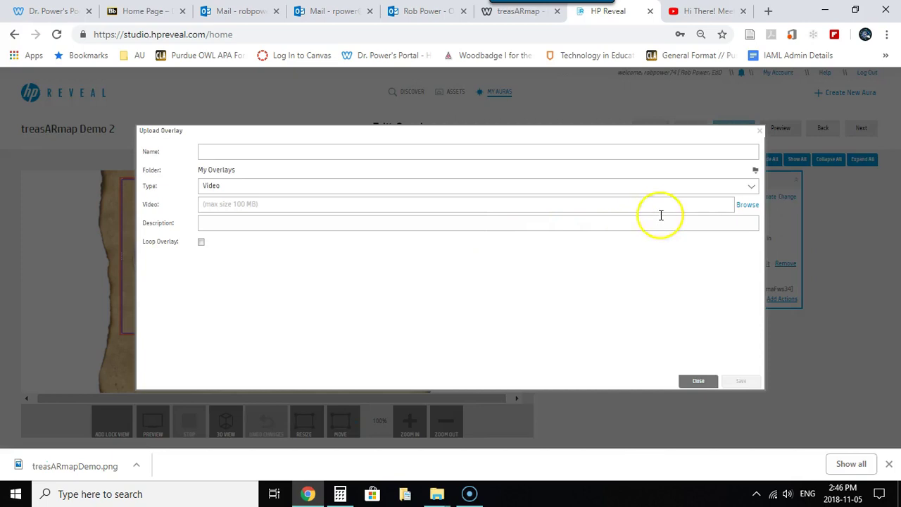
click(753, 188)
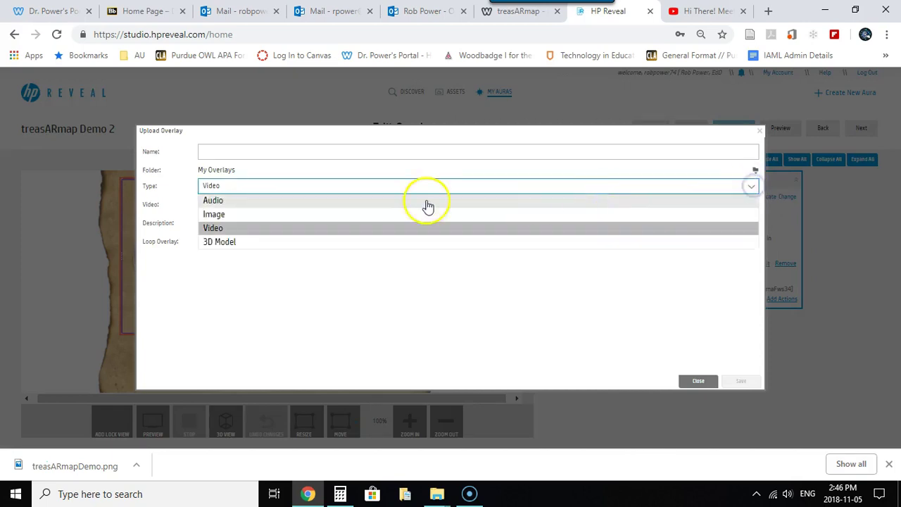
click(251, 214)
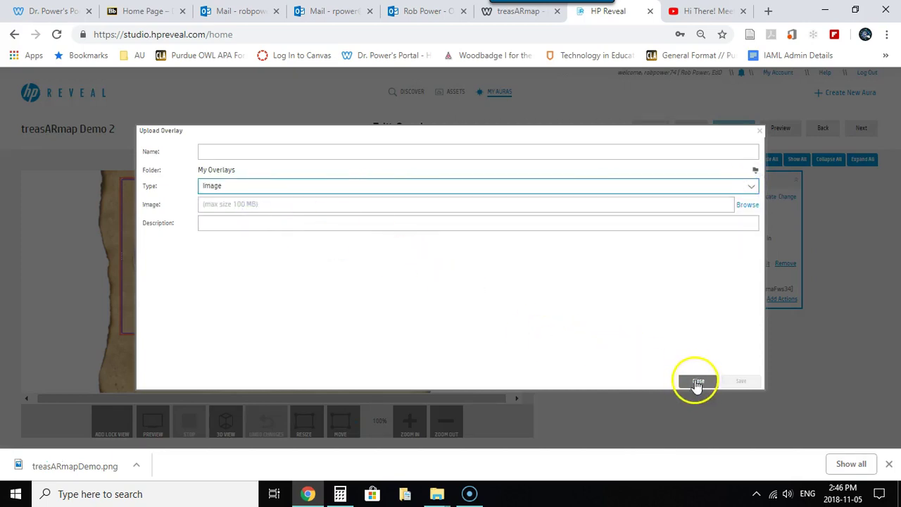
click(748, 205)
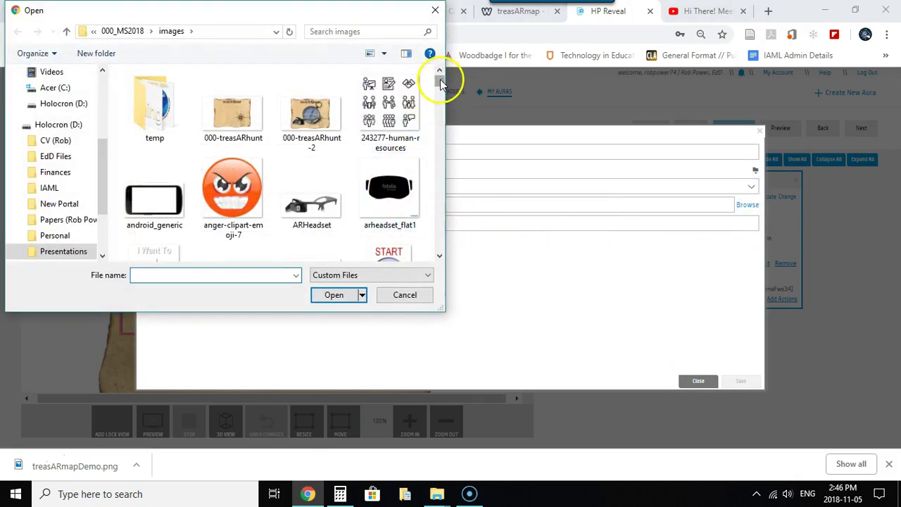
drag(440, 83, 477, 249)
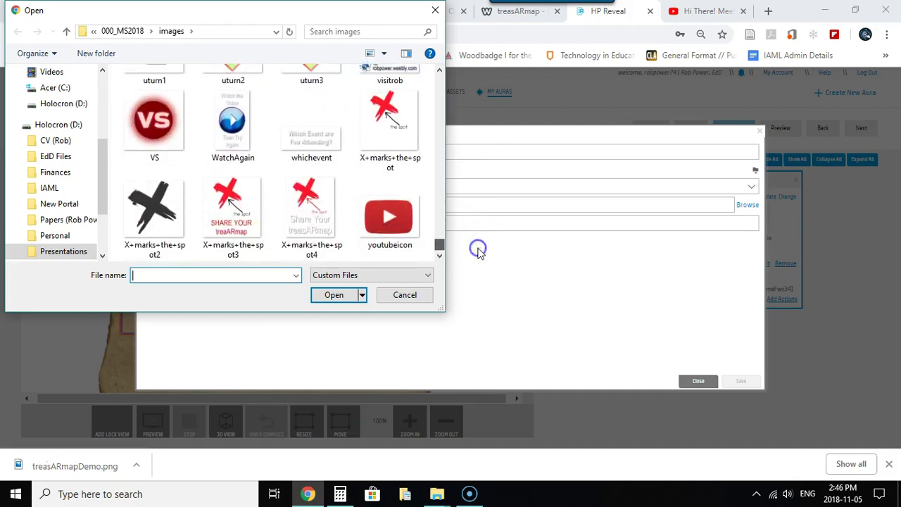
click(312, 203)
click(335, 296)
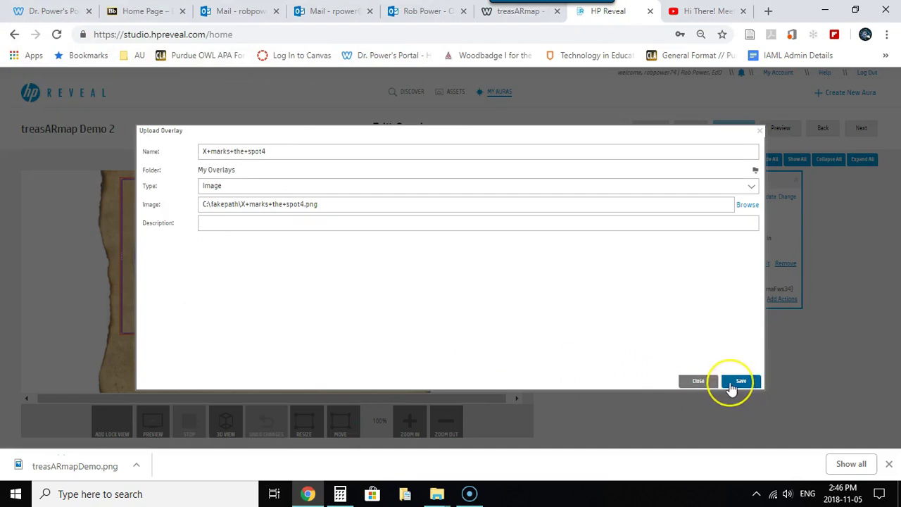
click(742, 386)
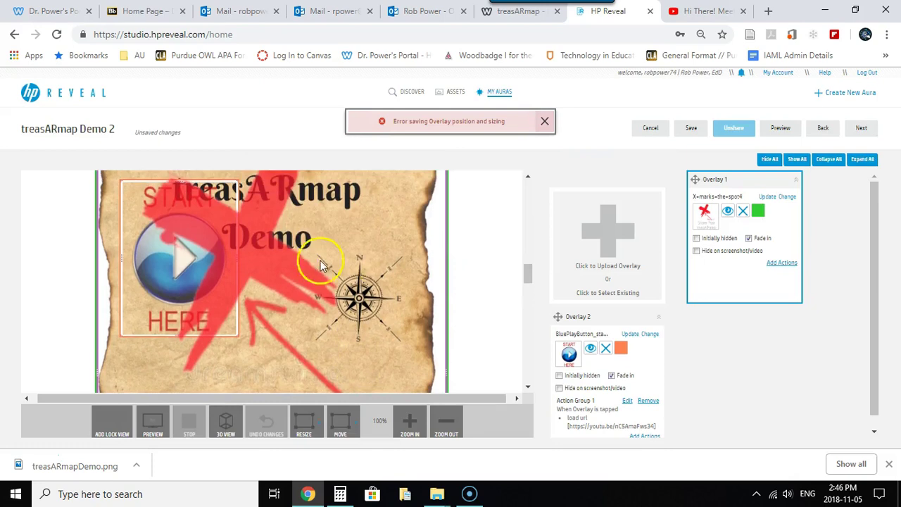
Resize the X+marks+the+spot4 overlay and move it onto the black X at the map's lower left
drag(126, 202, 258, 372)
scroll(308, 320, down, 4)
drag(346, 318, 294, 320)
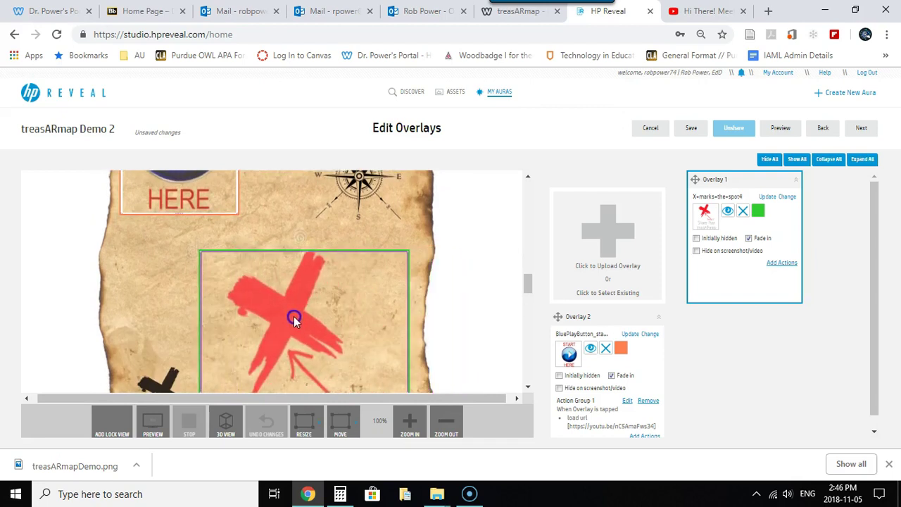
scroll(343, 250, down, 5)
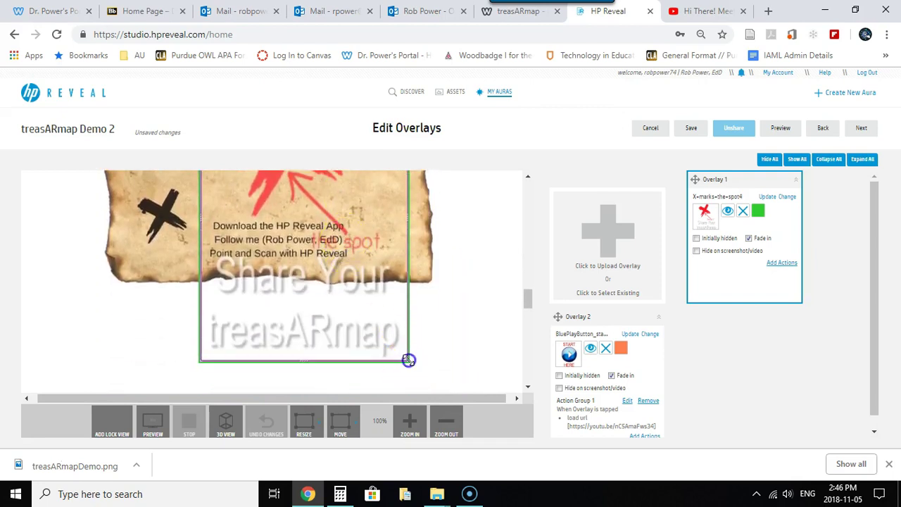
drag(409, 360, 322, 208)
scroll(370, 232, up, 5)
drag(287, 286, 241, 331)
scroll(304, 305, down, 3)
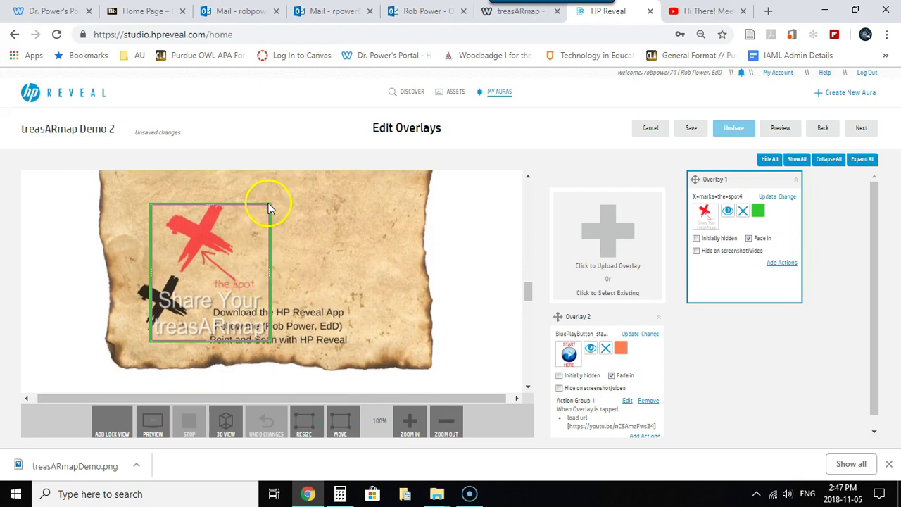
drag(271, 204, 185, 284)
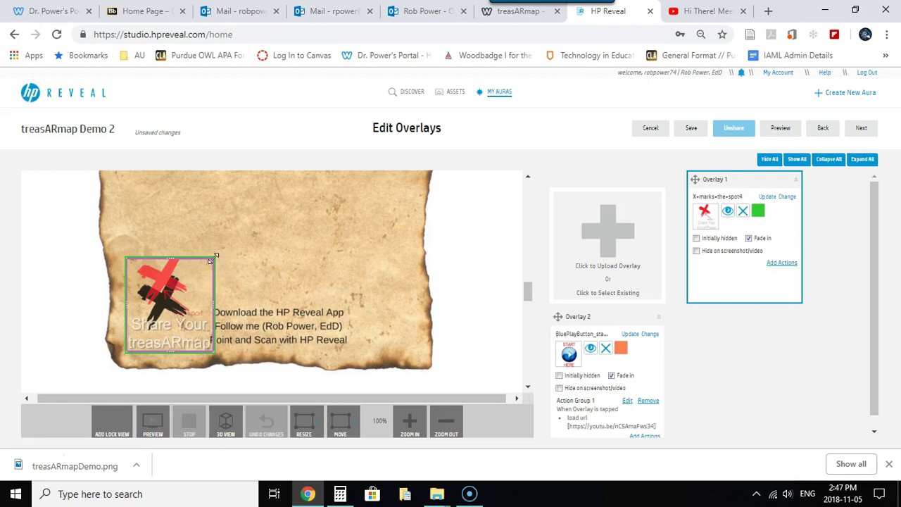
drag(211, 259, 225, 238)
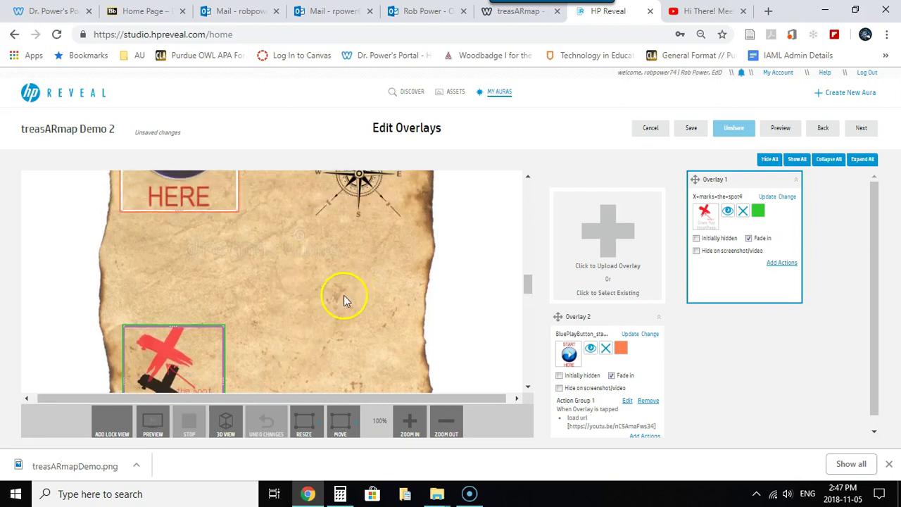
Upload the redarrow1 image as a new Image-type overlay and save it
click(609, 268)
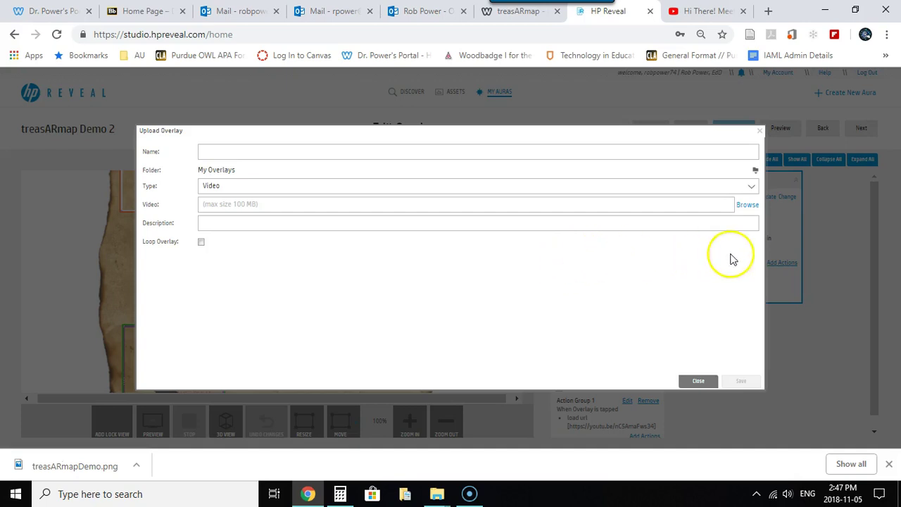
click(750, 186)
click(295, 217)
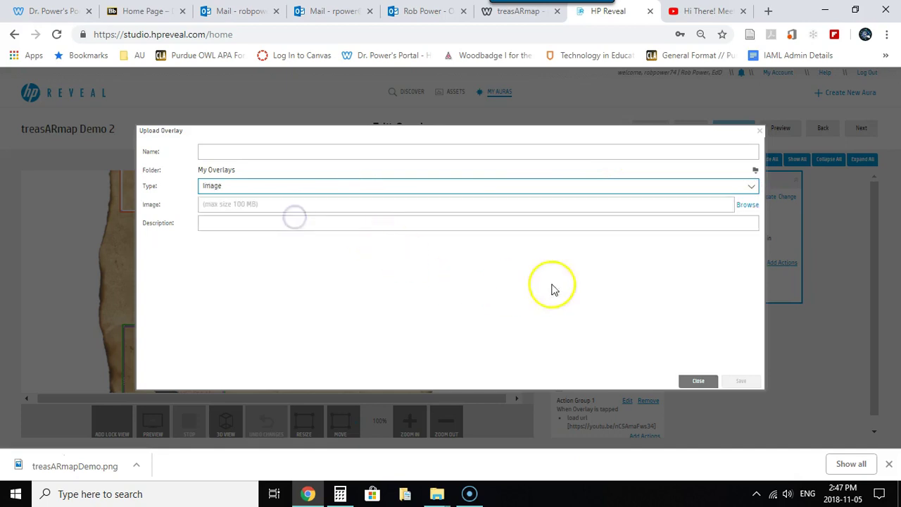
click(746, 204)
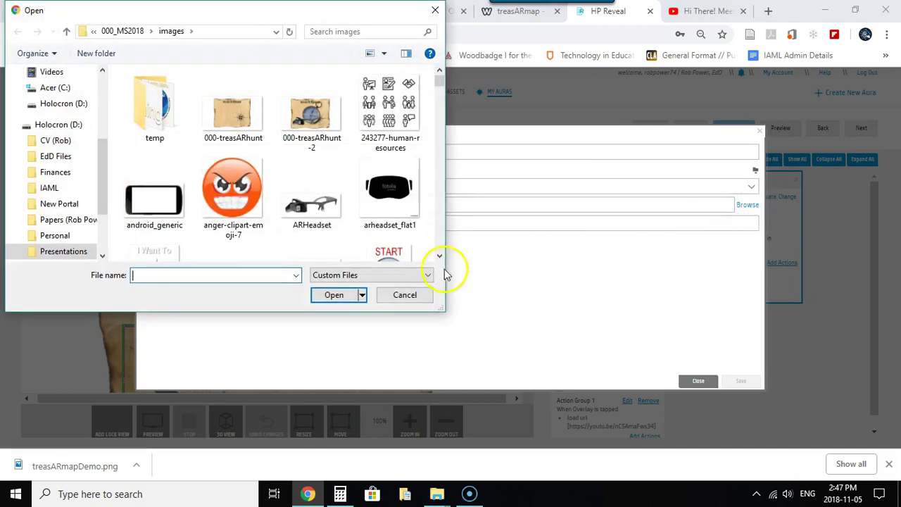
drag(442, 83, 467, 205)
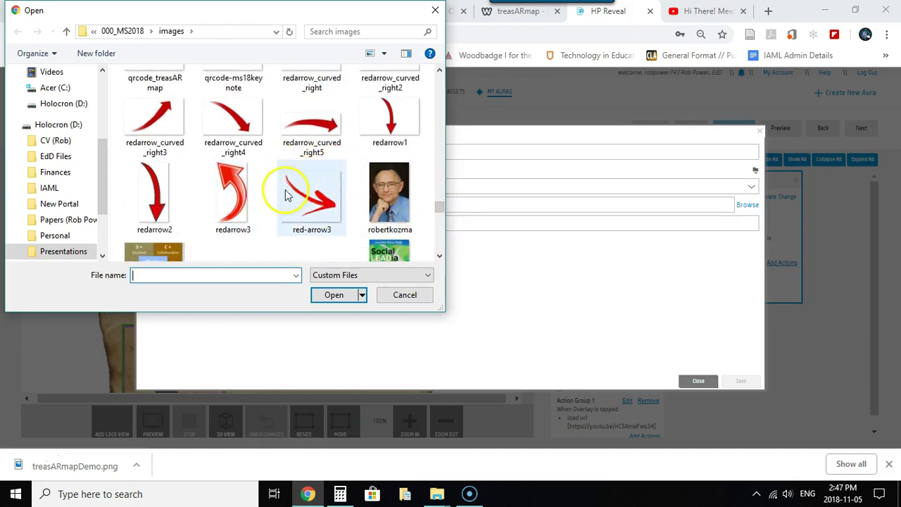
click(396, 124)
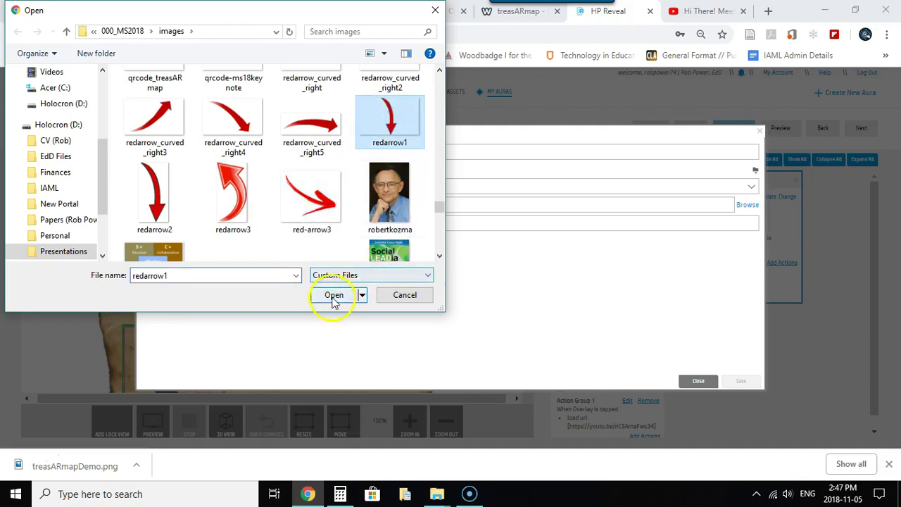
click(332, 296)
click(746, 383)
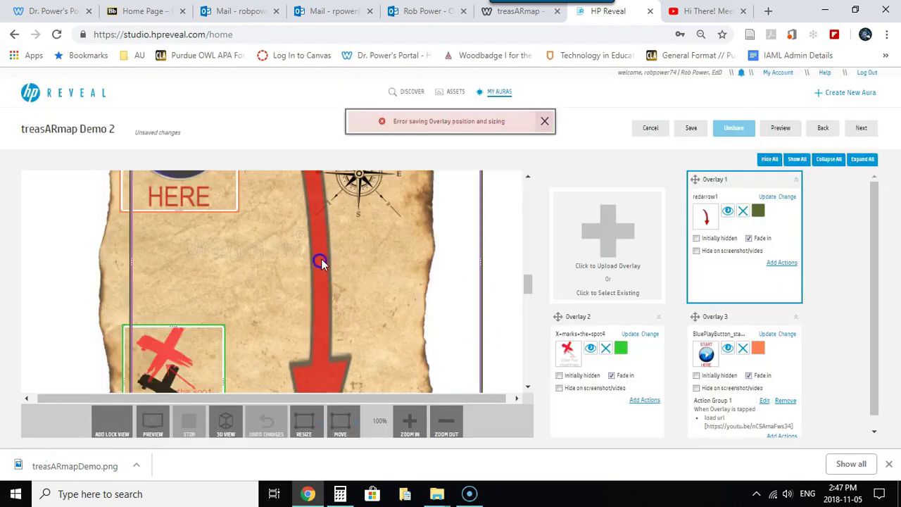
Move the large red arrow overlay up and left over the map
scroll(260, 267, up, 5)
scroll(260, 267, down, 3)
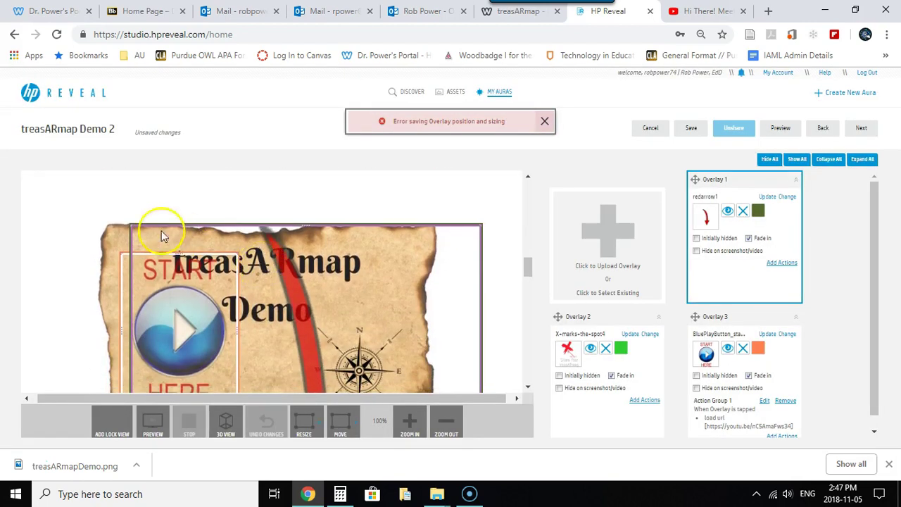
drag(128, 223, 322, 372)
scroll(314, 294, down, 4)
drag(401, 356, 321, 290)
scroll(321, 291, up, 2)
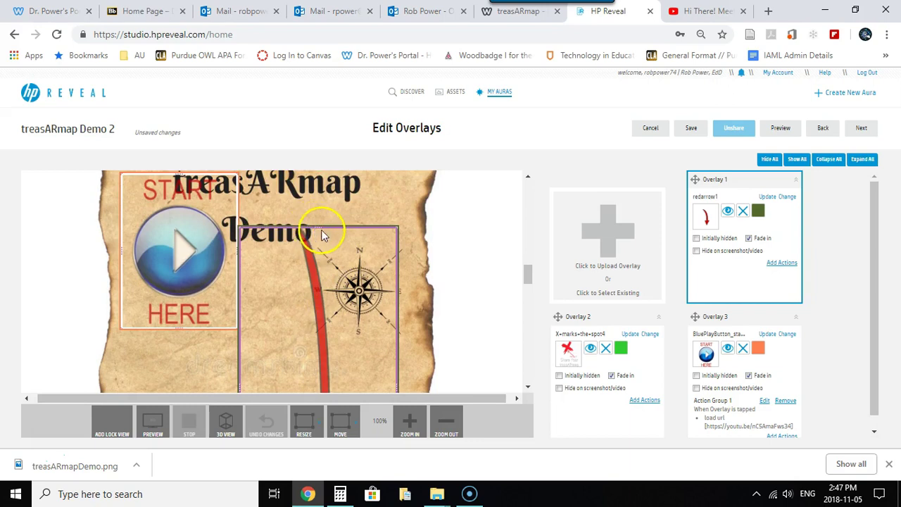
drag(321, 229, 281, 270)
scroll(284, 287, down, 5)
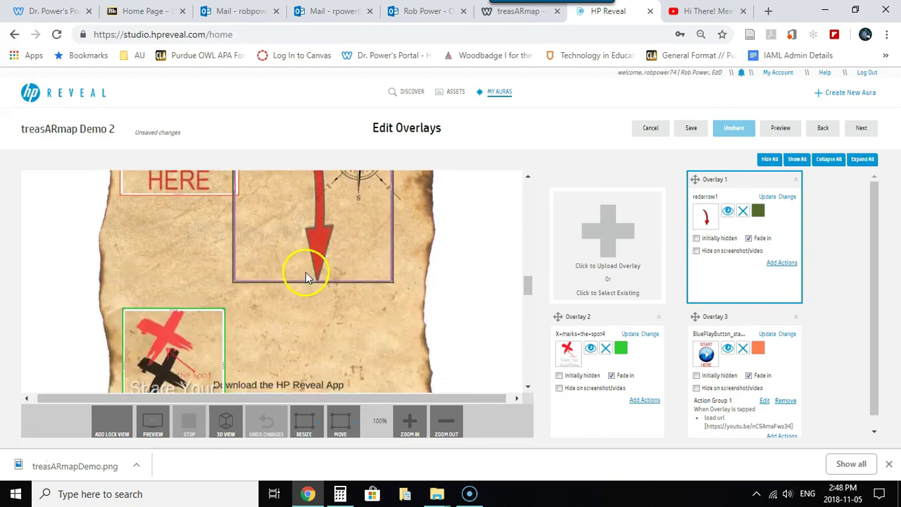
scroll(306, 271, up, 2)
drag(334, 246, 315, 282)
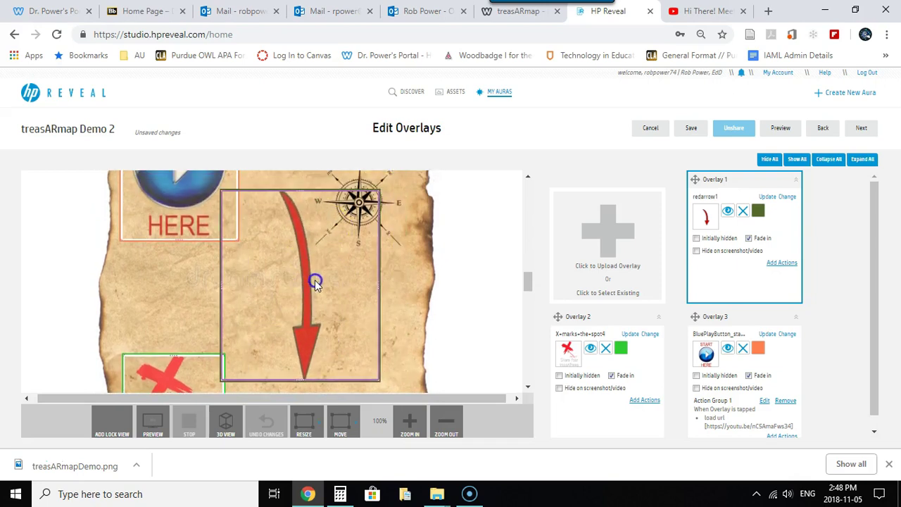
Resize the red arrow and place it below START HERE, pointing down at the X
drag(222, 191, 248, 245)
drag(332, 306, 248, 271)
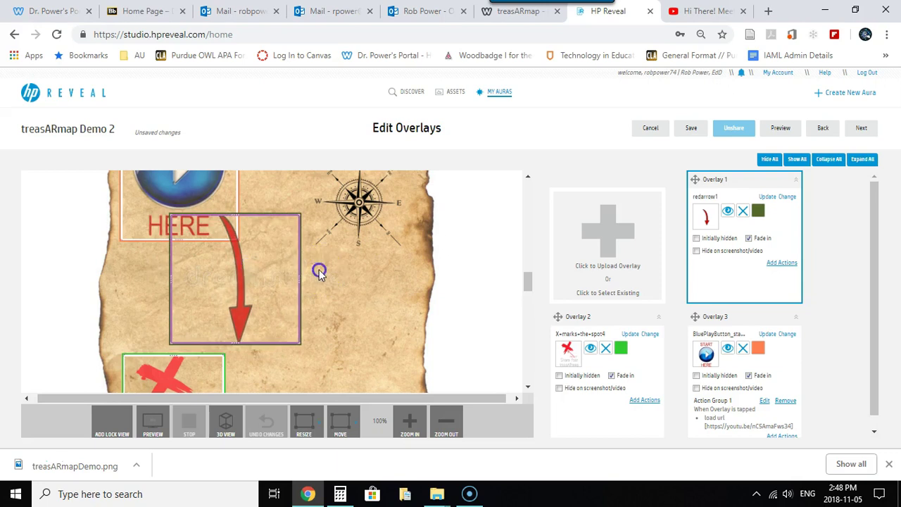
click(461, 276)
scroll(459, 276, down, 2)
click(436, 277)
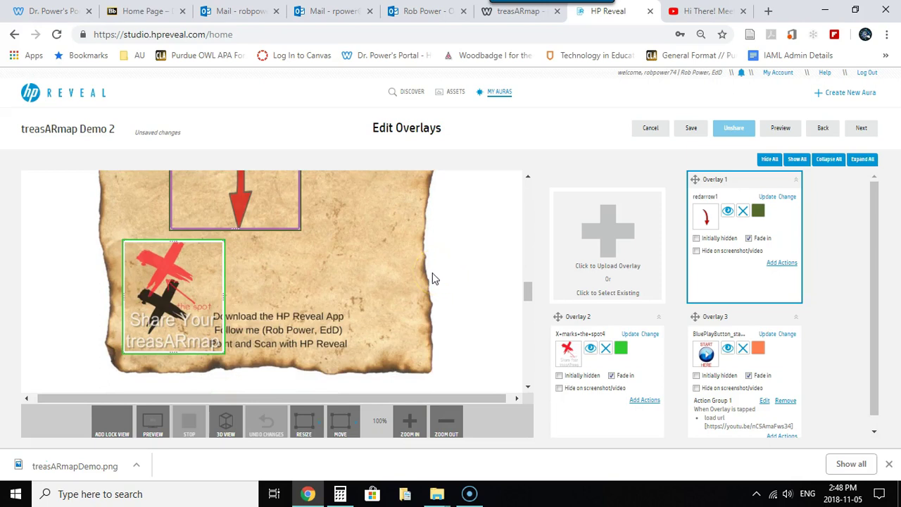
scroll(429, 276, down, 1)
click(398, 282)
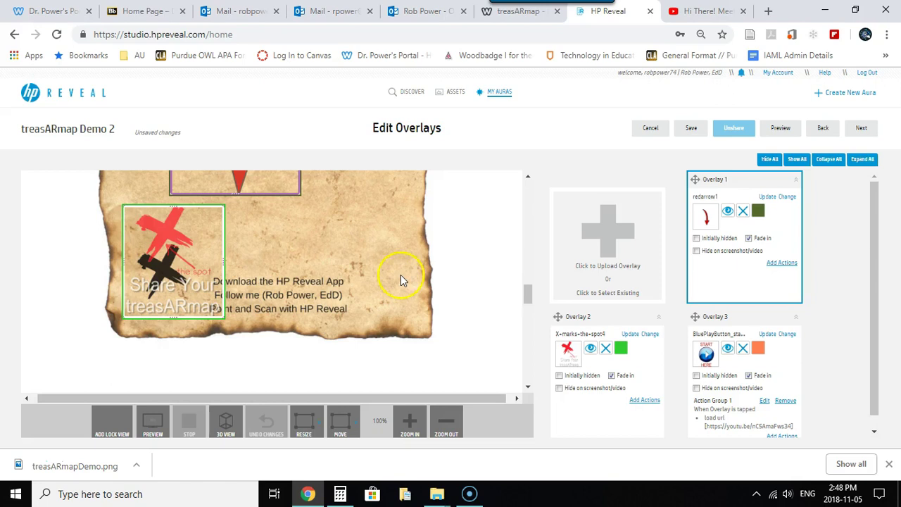
Save the aura via Preview and bring up the trigger image's context menu
click(770, 134)
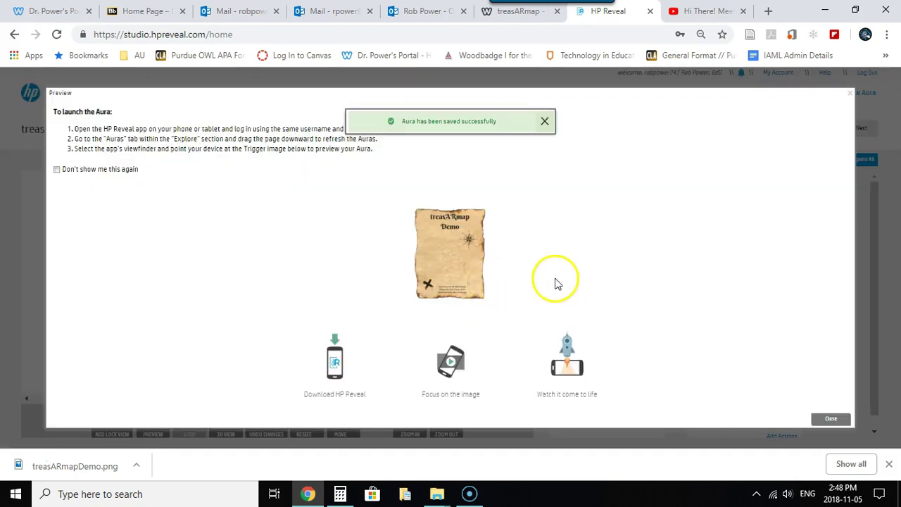
right_click(449, 262)
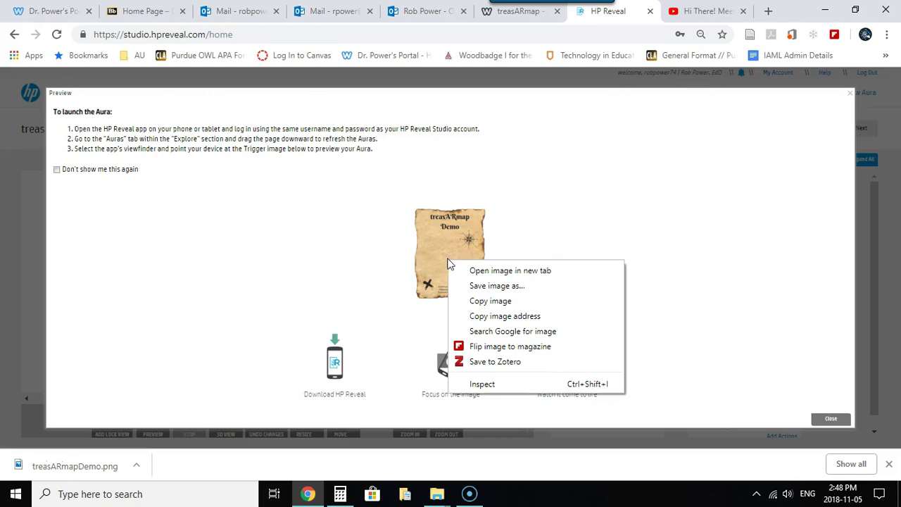
Save the trigger image as treasARmap_demo_nov5.png in the 000_MS2018 folder
click(472, 287)
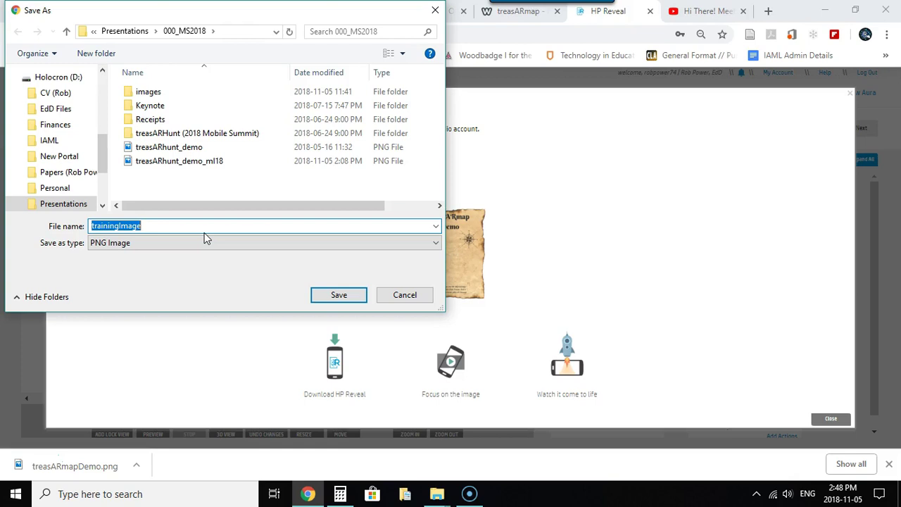
text(treasAR)
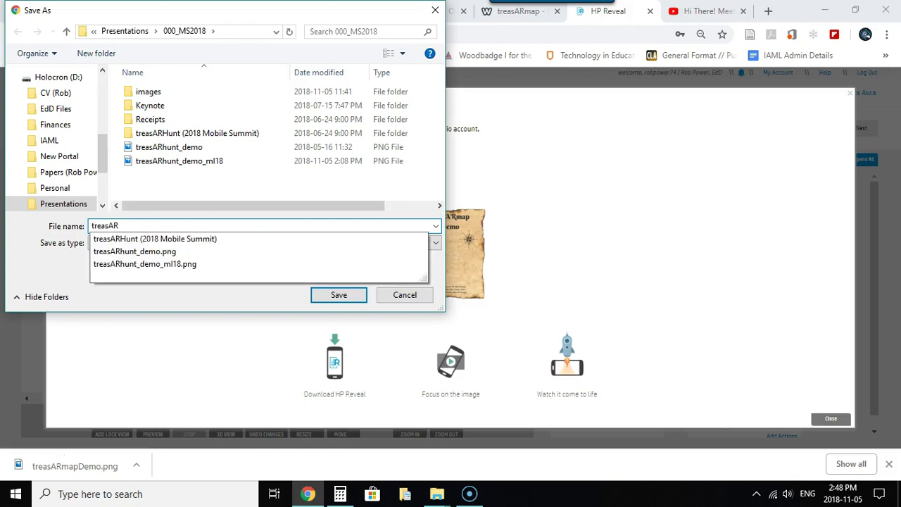
text(map_demo_nov5)
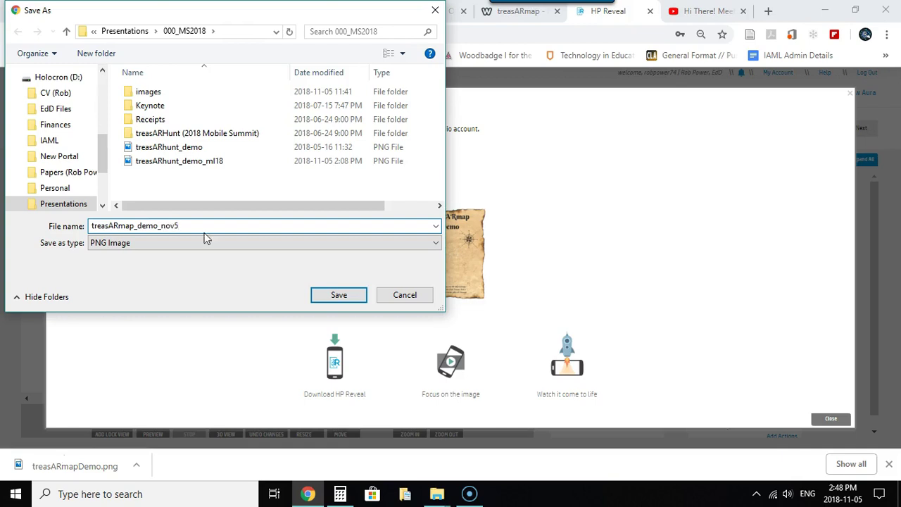
click(338, 294)
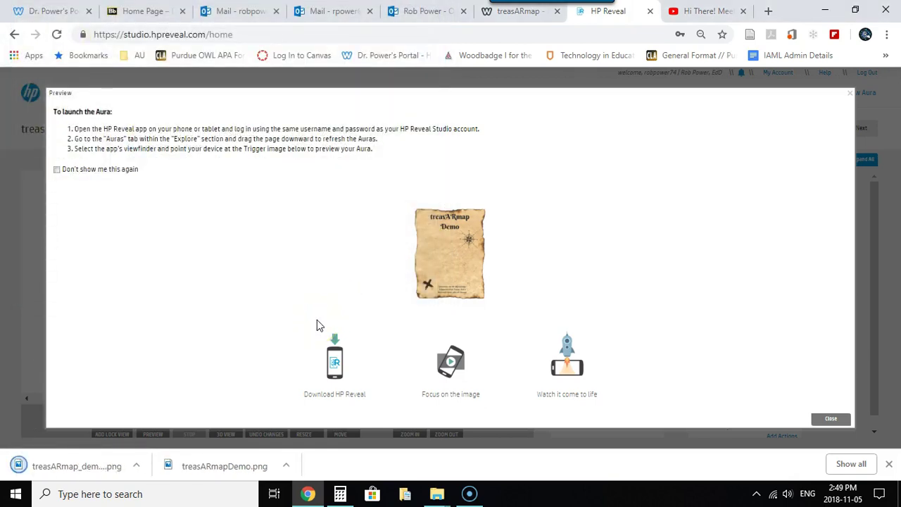